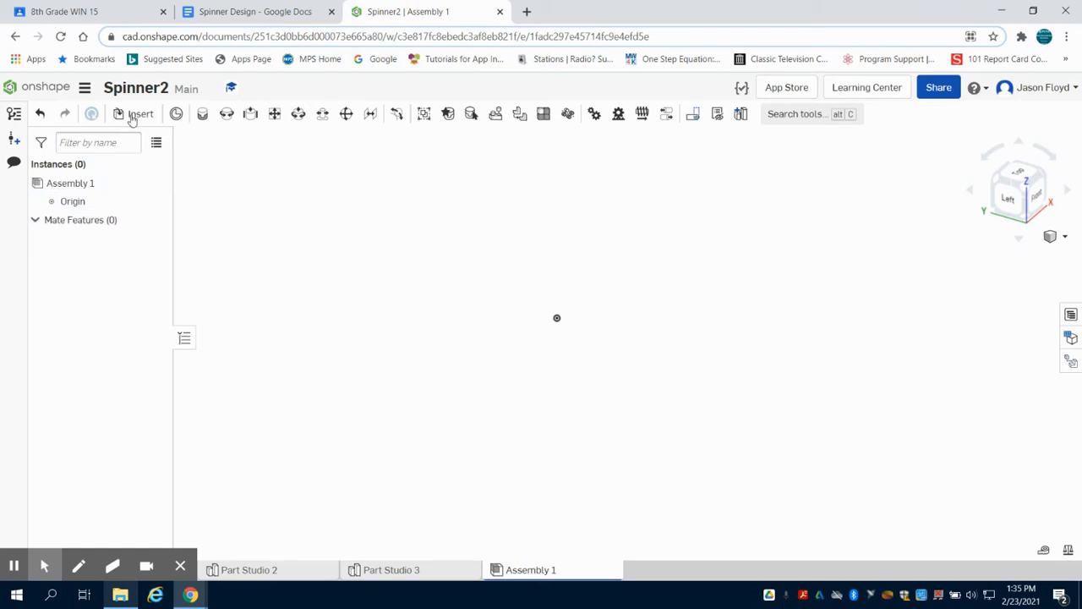
Insert the bearing from Part Studio 1 and the spinner body from Part Studio 3 into the assembly.
click(137, 113)
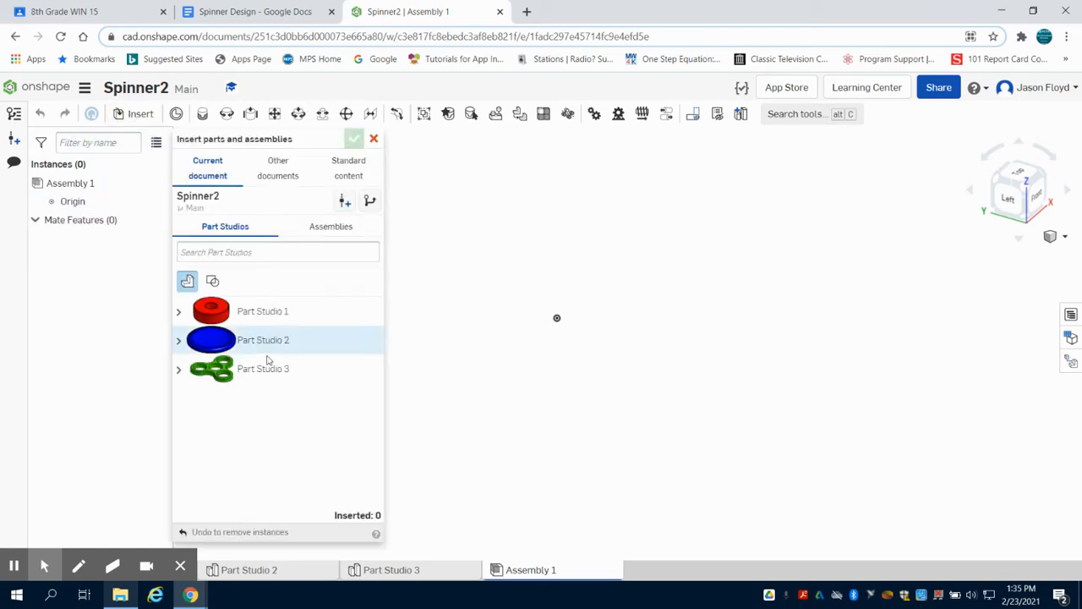
click(267, 321)
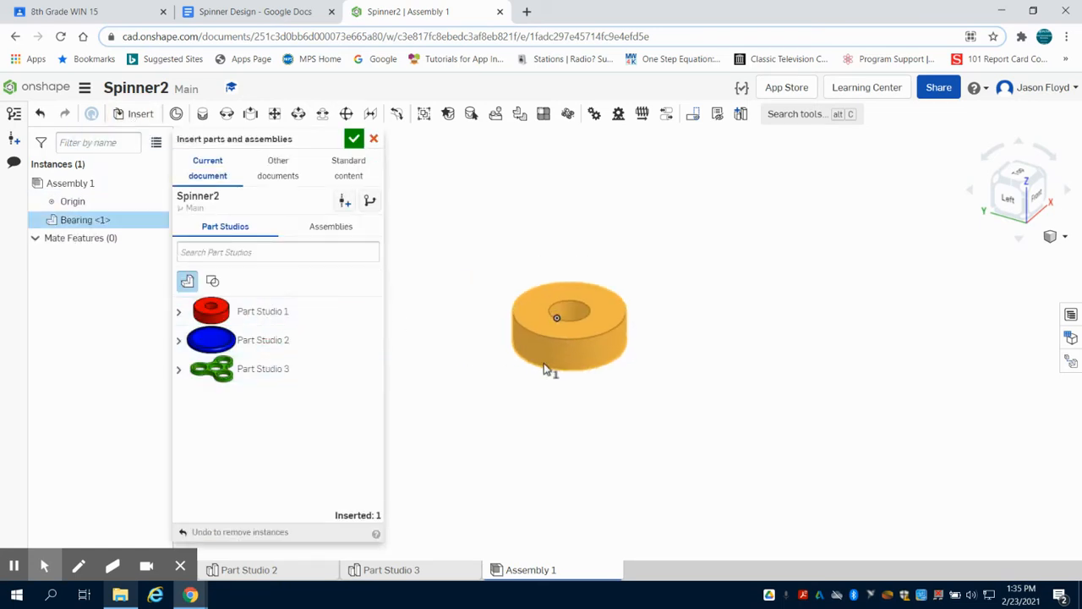
click(542, 367)
click(280, 374)
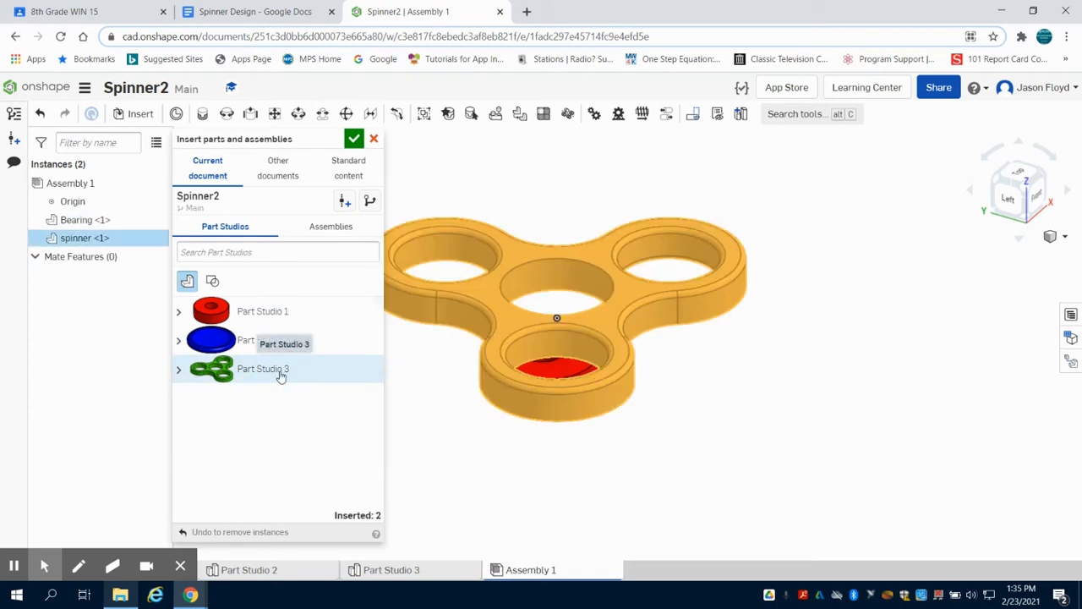
click(880, 302)
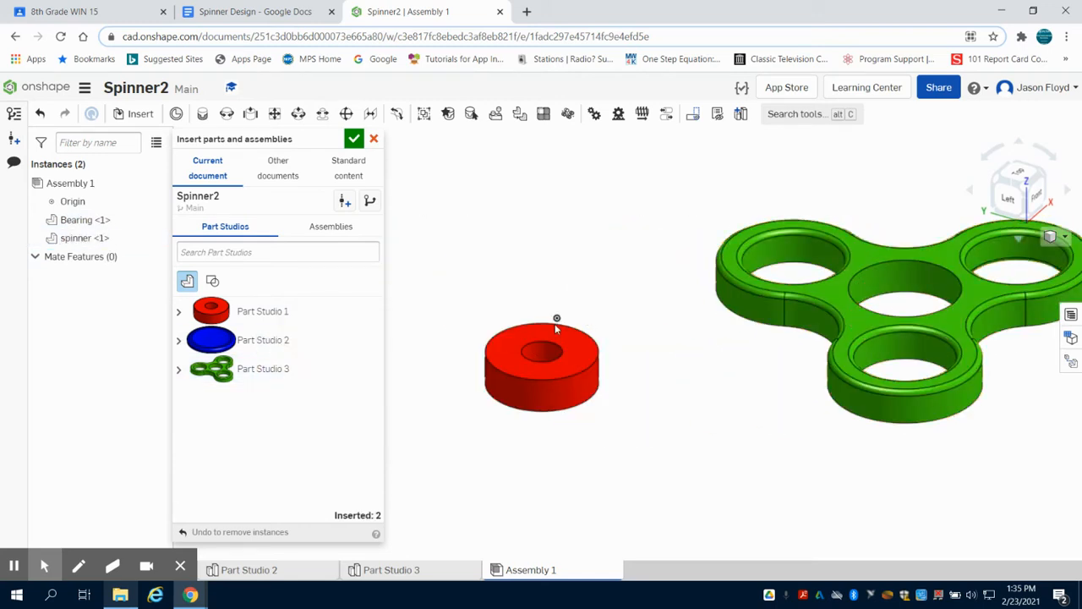
Insert two copies of the hub from Part Studio 2 into free space beside the spinner body.
click(292, 340)
scroll(457, 245, down, 3)
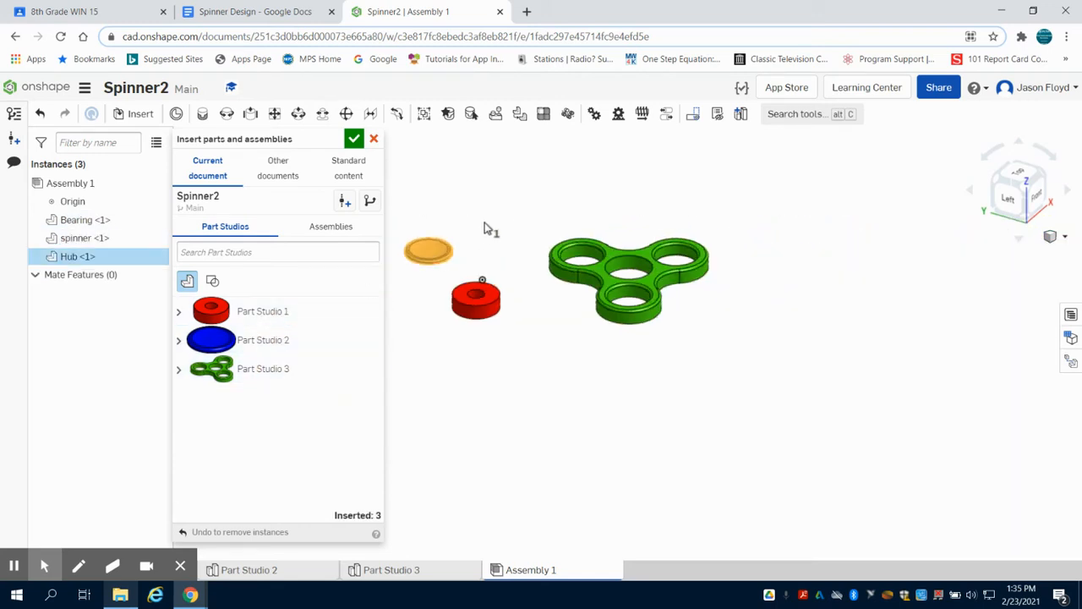
click(766, 211)
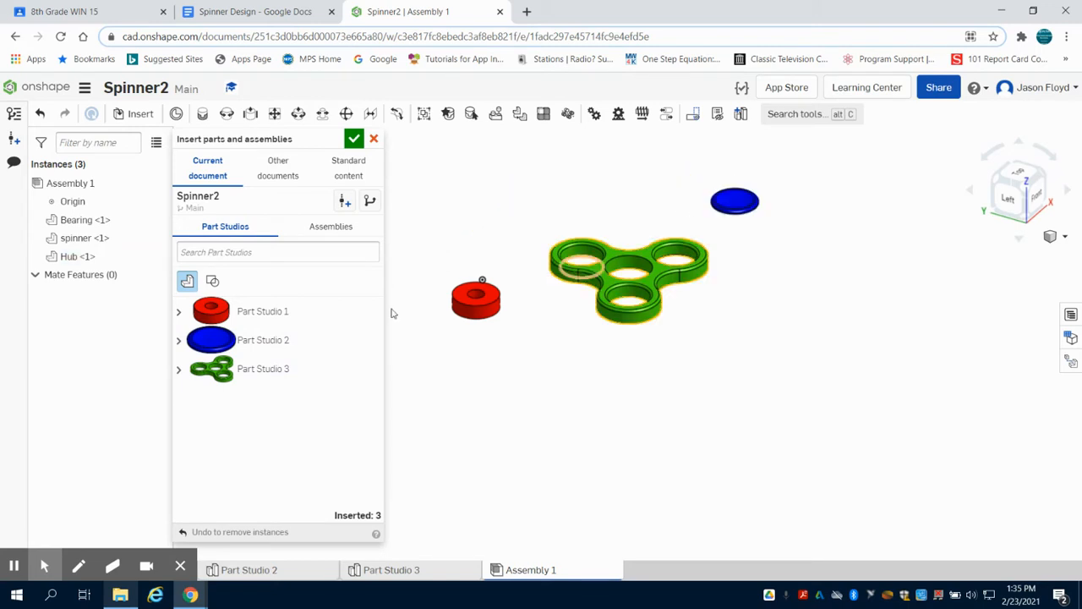
click(290, 338)
click(795, 294)
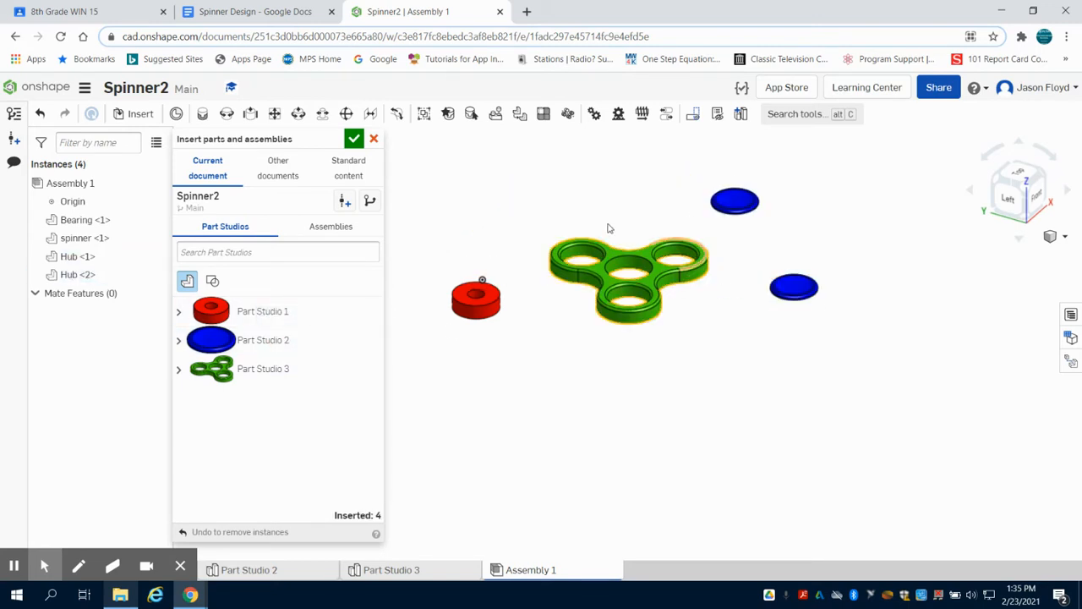
click(354, 139)
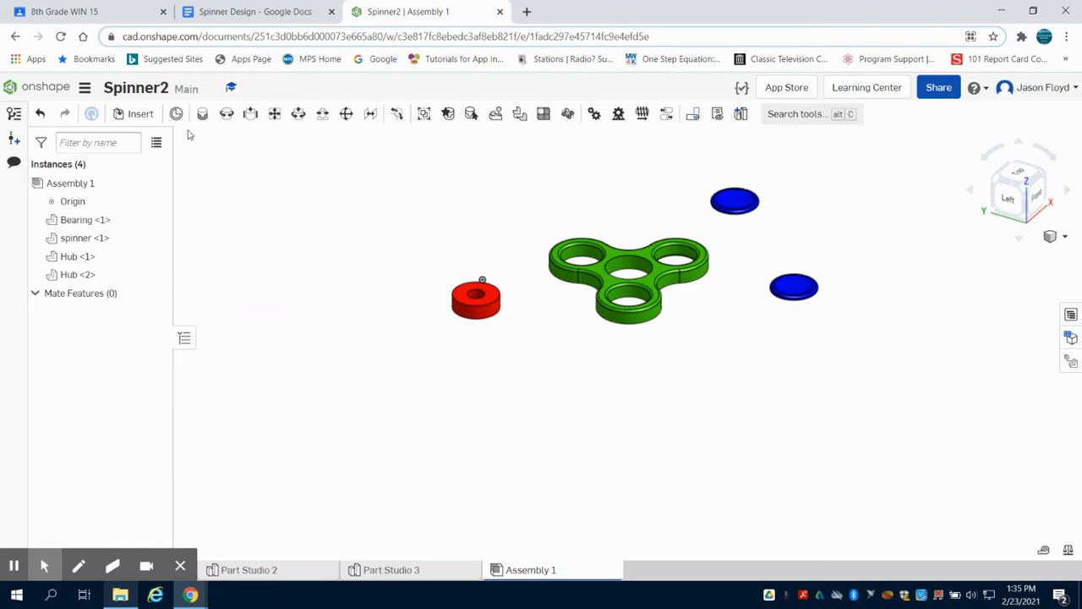
Add a Revolute mate between the spinner's central hole and the bearing's outer circular edge so the bearing sits in the hole.
click(225, 113)
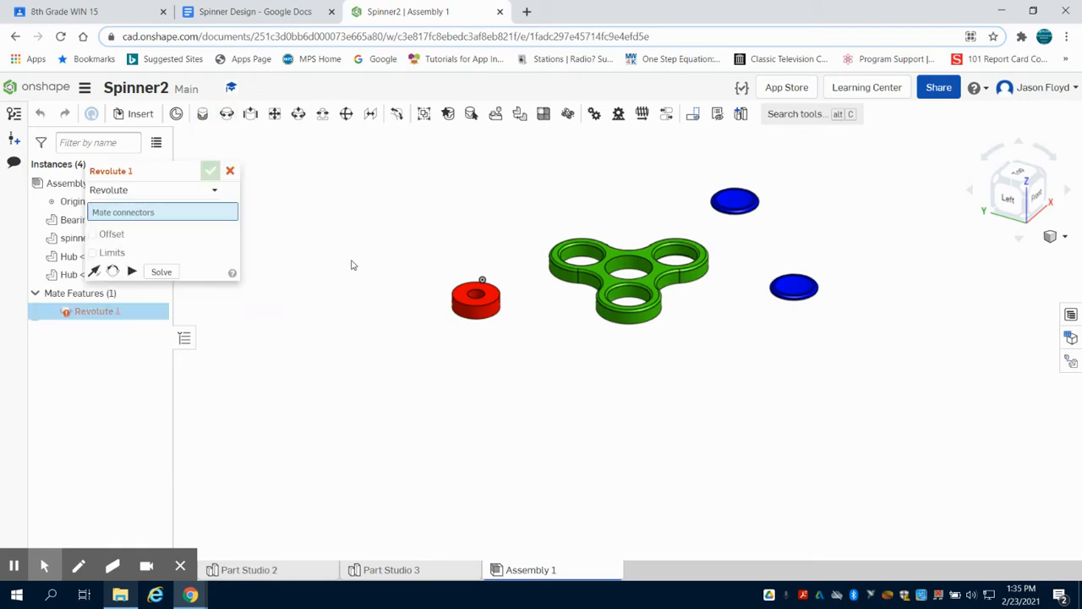
right_drag(504, 372, 530, 381)
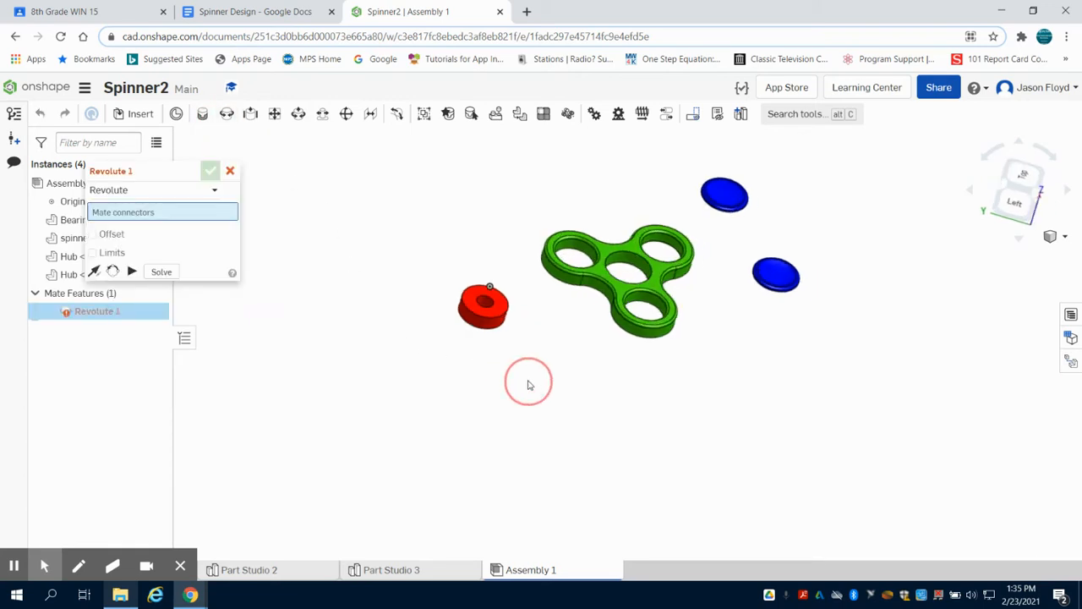
scroll(638, 268, up, 5)
scroll(638, 268, up, 3)
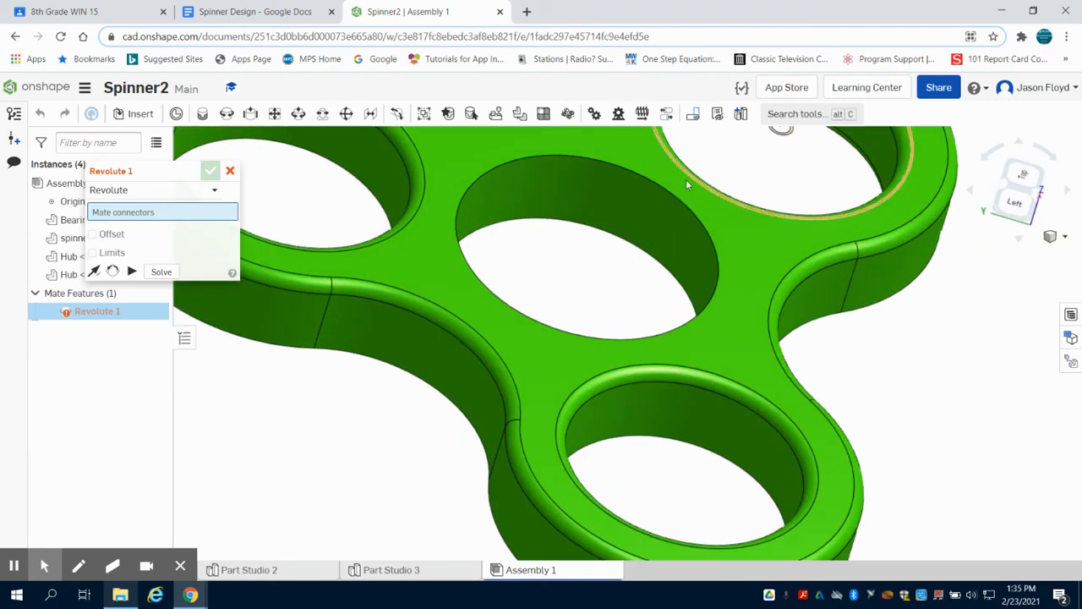
click(671, 250)
scroll(611, 275, down, 5)
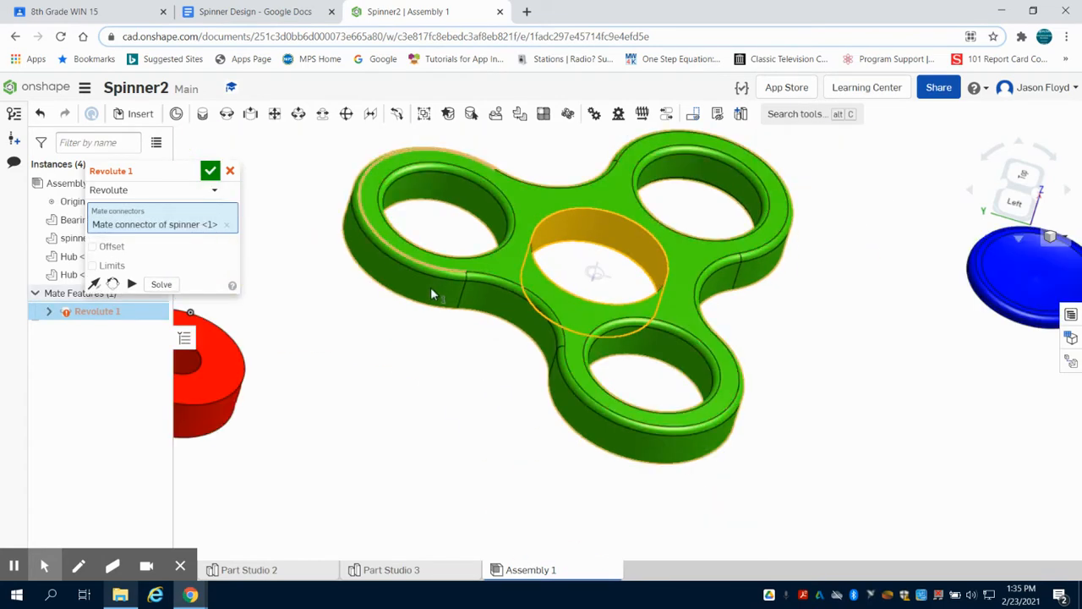
right_drag(277, 414, 297, 429)
scroll(325, 389, up, 3)
scroll(325, 385, up, 3)
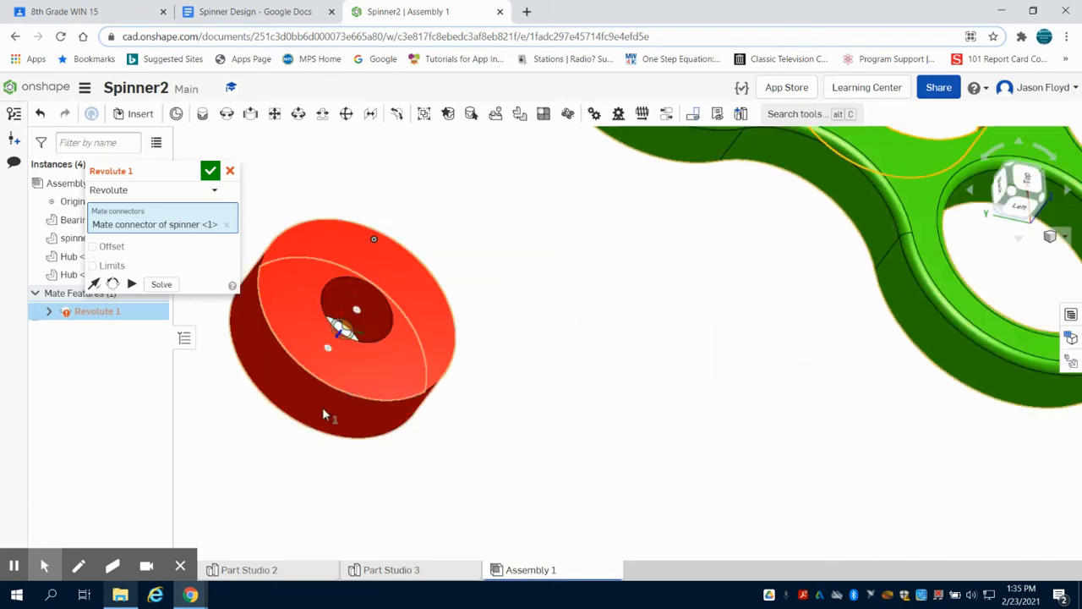
click(323, 411)
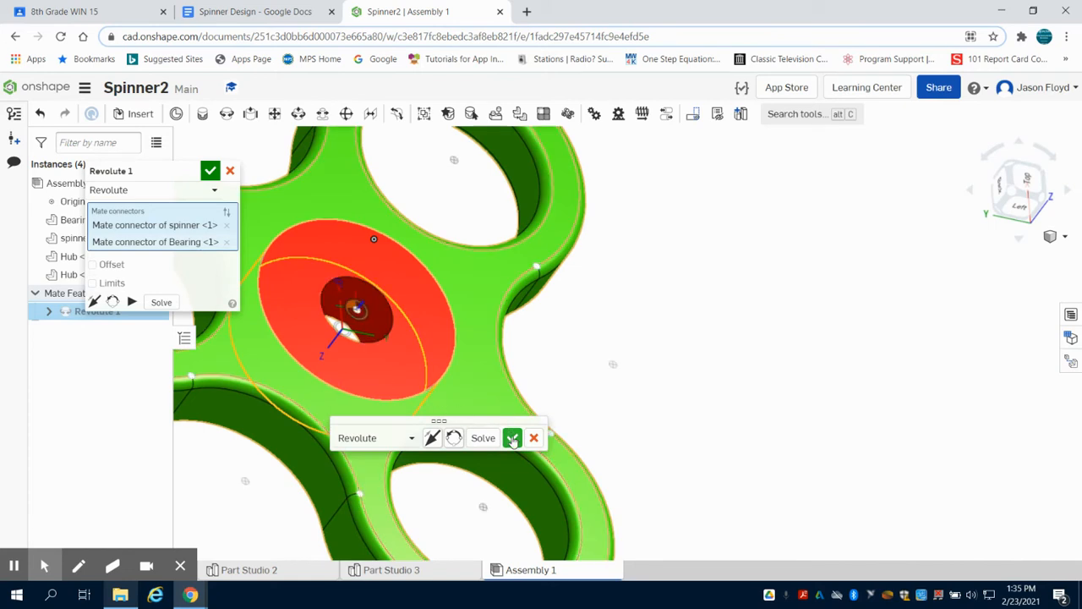
click(513, 437)
click(1012, 193)
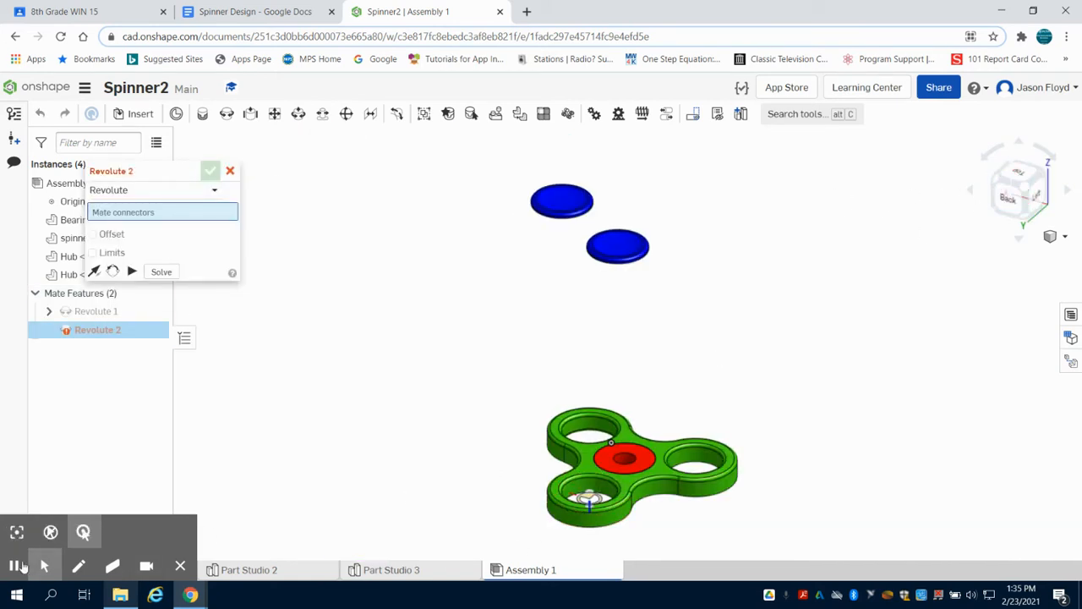
key(Escape)
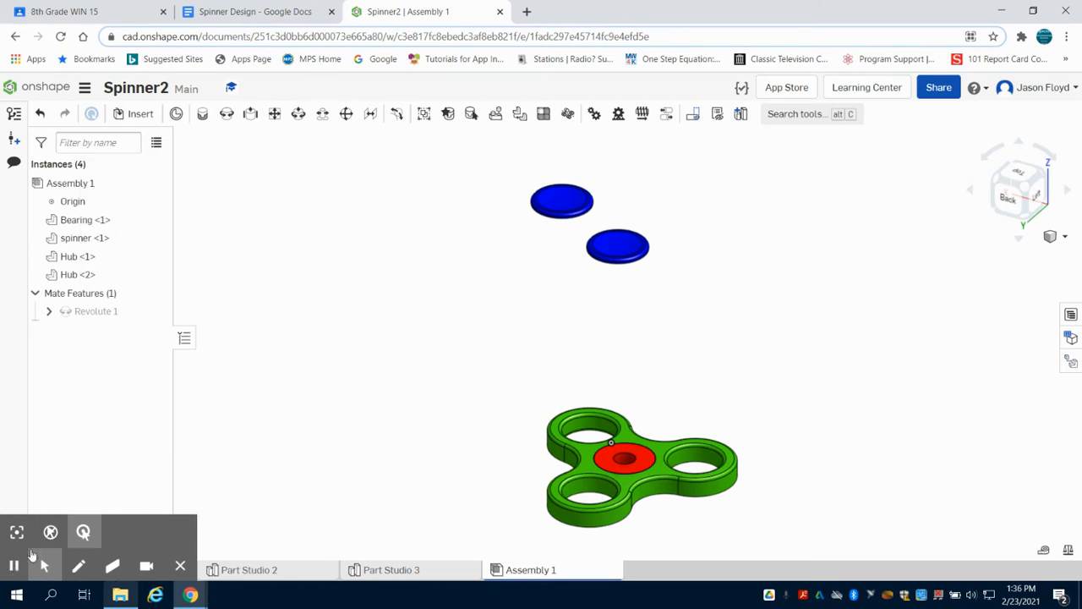
Play the animation of the revolute mate between the spinner and the bearing to check its rotation.
right_click(98, 313)
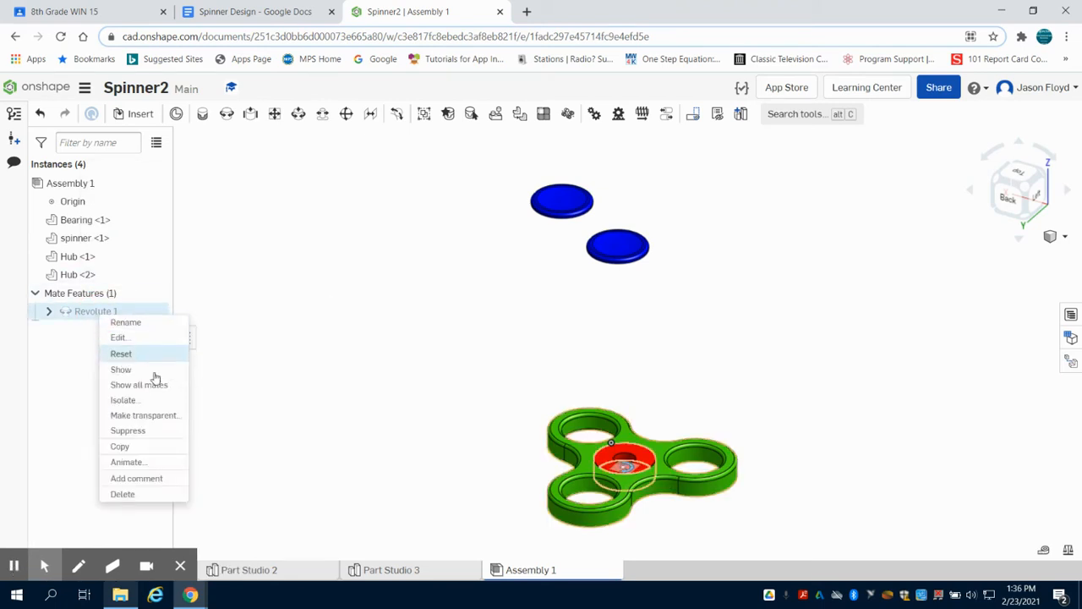
click(160, 467)
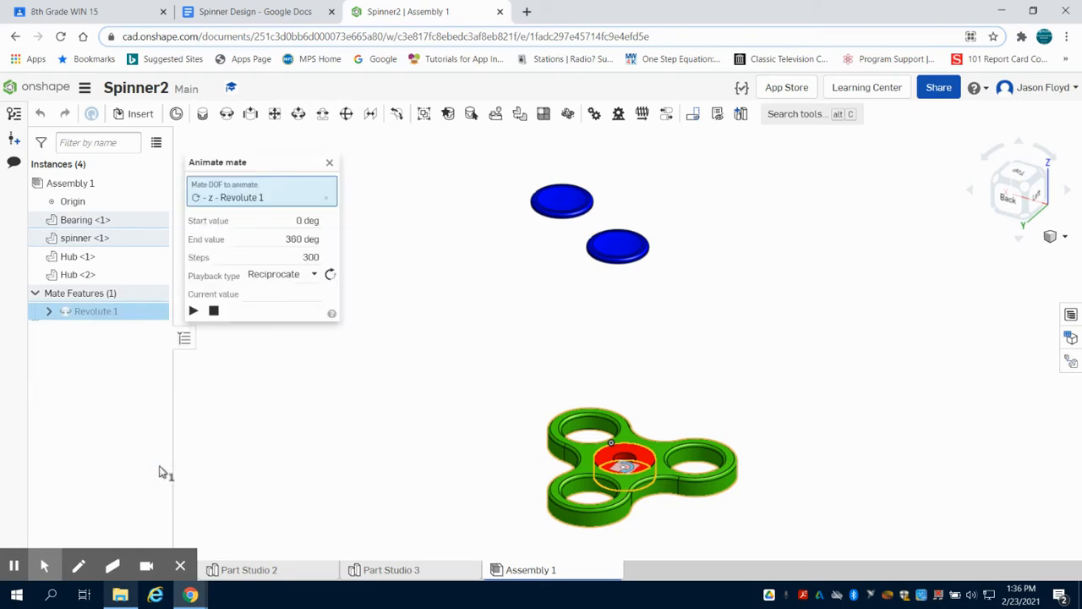
click(193, 310)
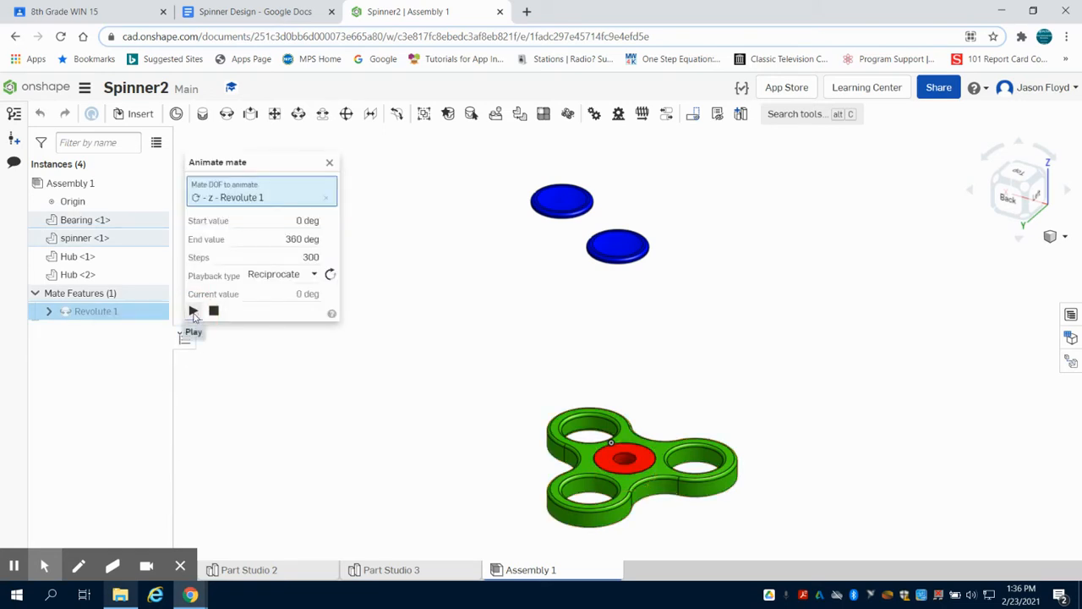
click(330, 162)
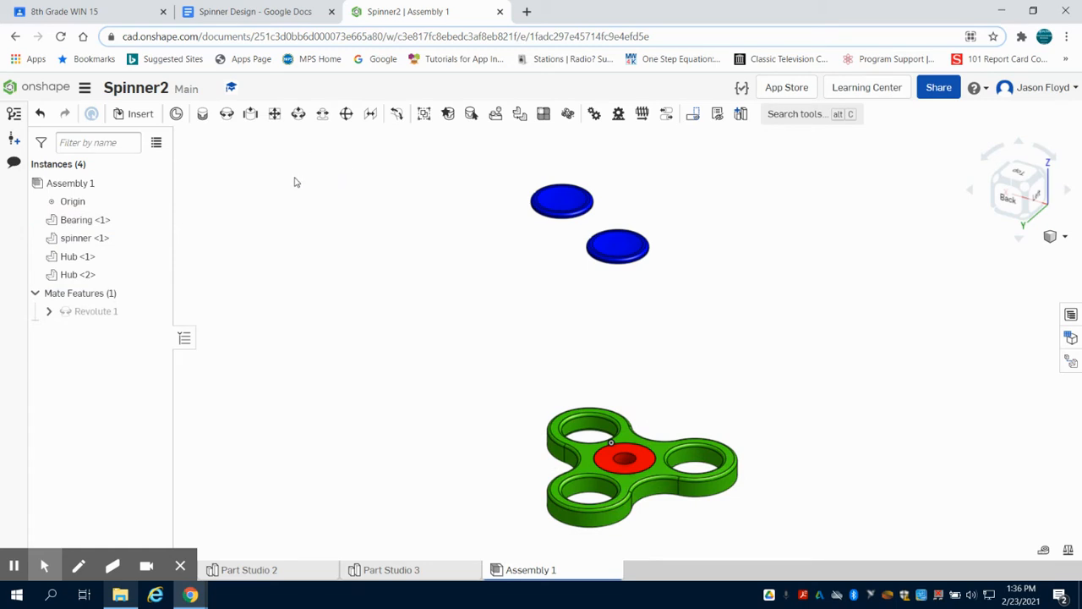
Add a Fastened mate joining the upper edge of the bearing's bore to the stem's base edge on one hub.
click(203, 118)
click(635, 457)
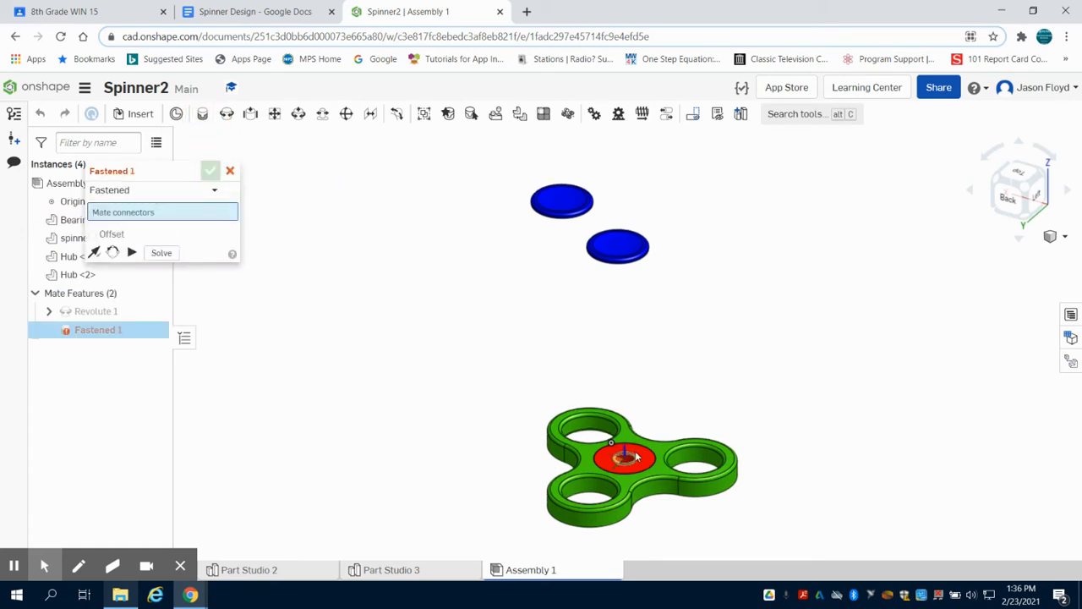
scroll(630, 465, up, 4)
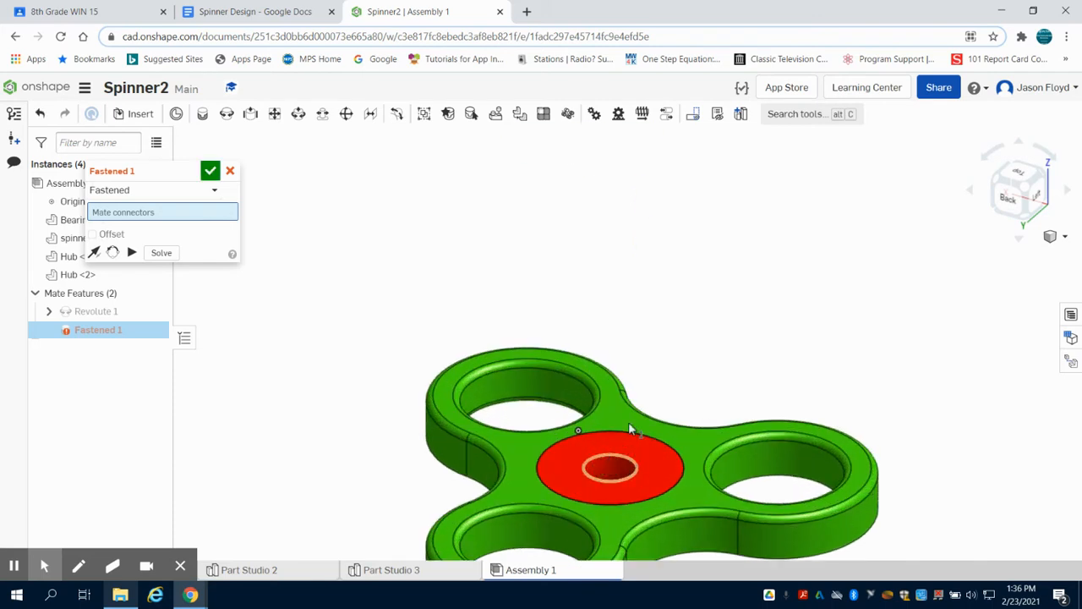
scroll(630, 429, down, 5)
right_drag(663, 286, 664, 244)
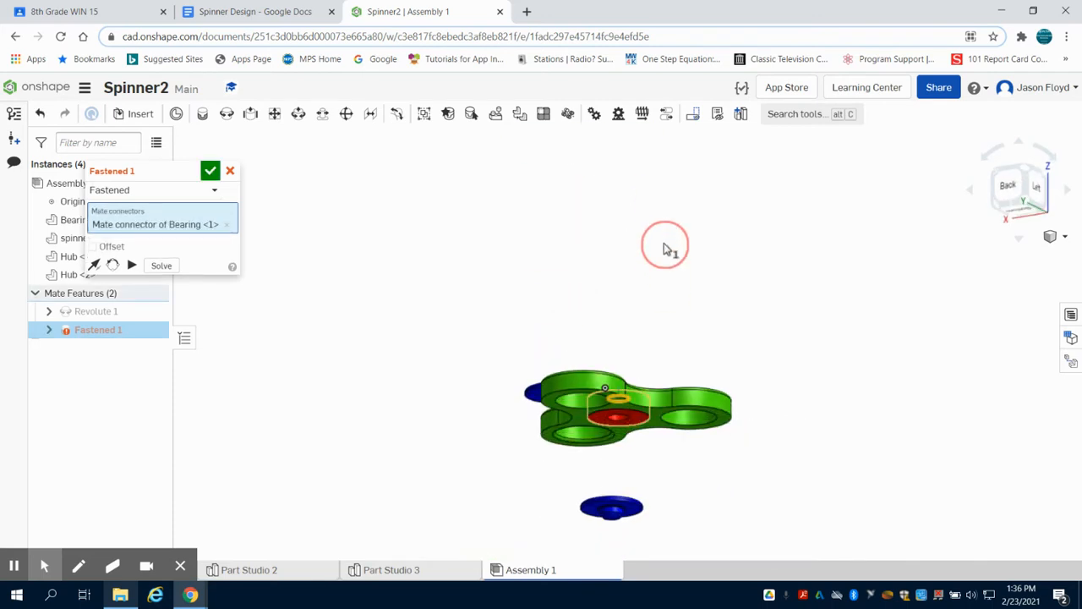
scroll(623, 532, up, 8)
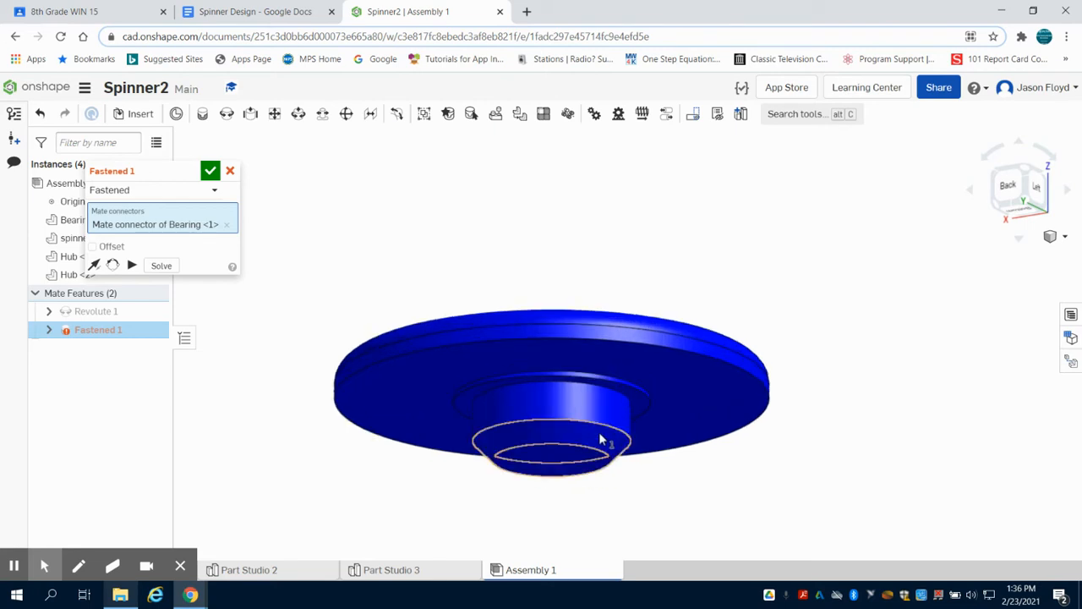
scroll(599, 438, up, 3)
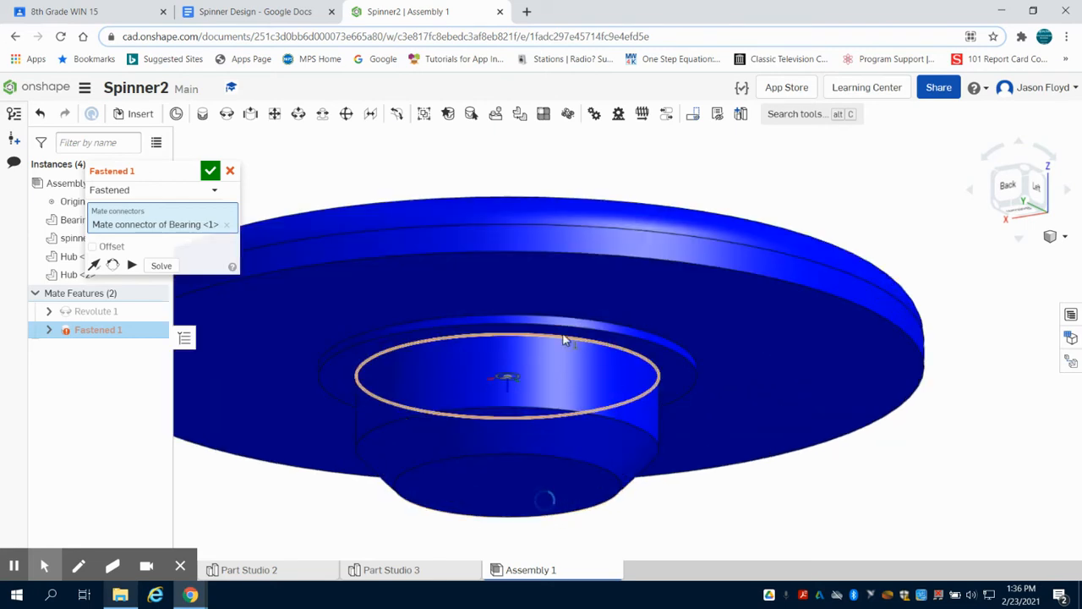
click(574, 334)
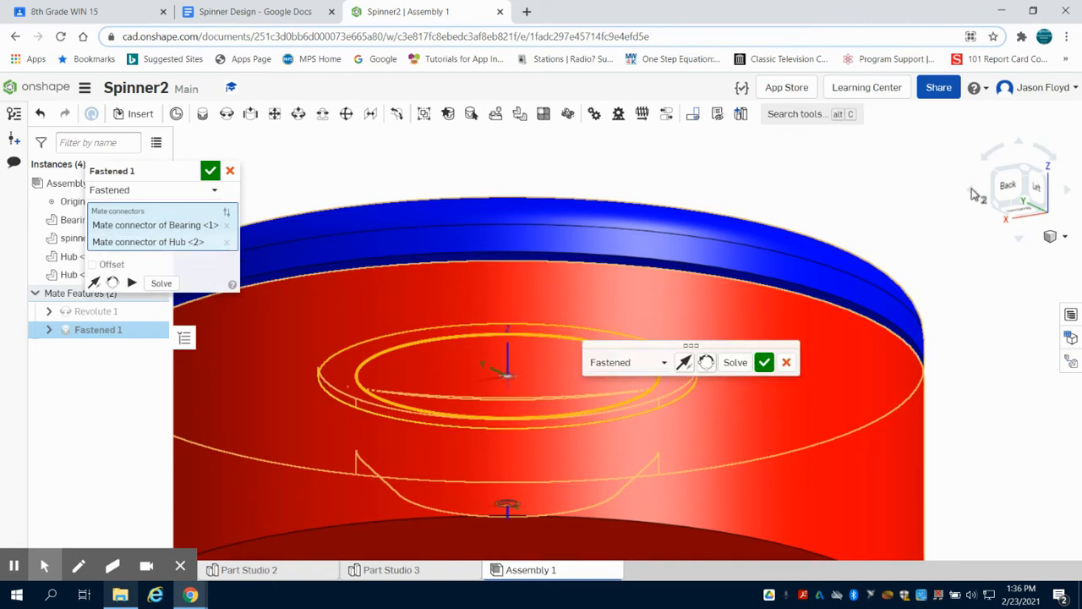
click(1030, 173)
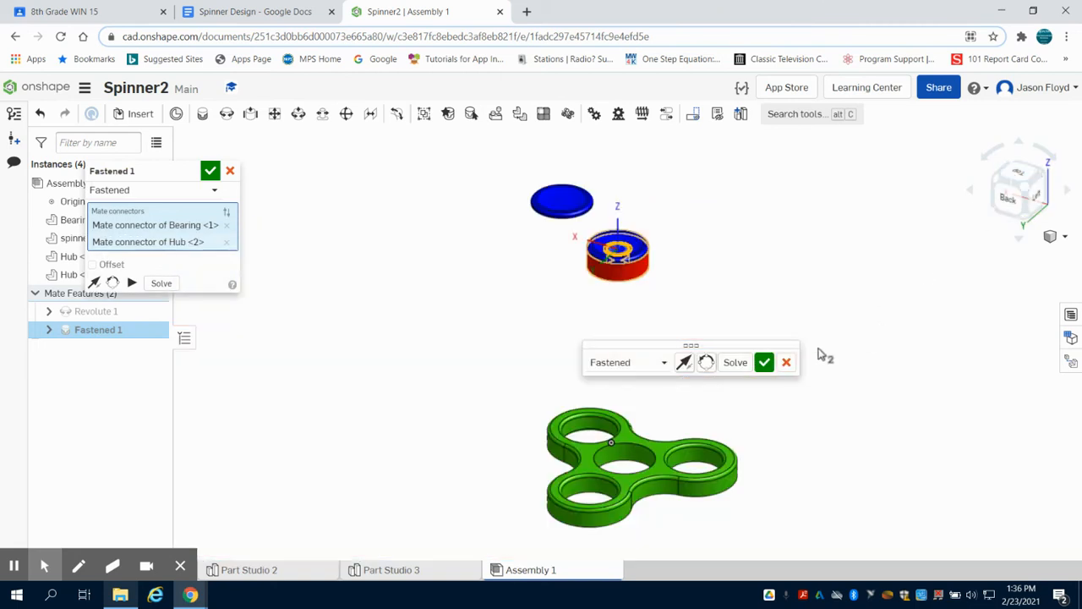
click(763, 362)
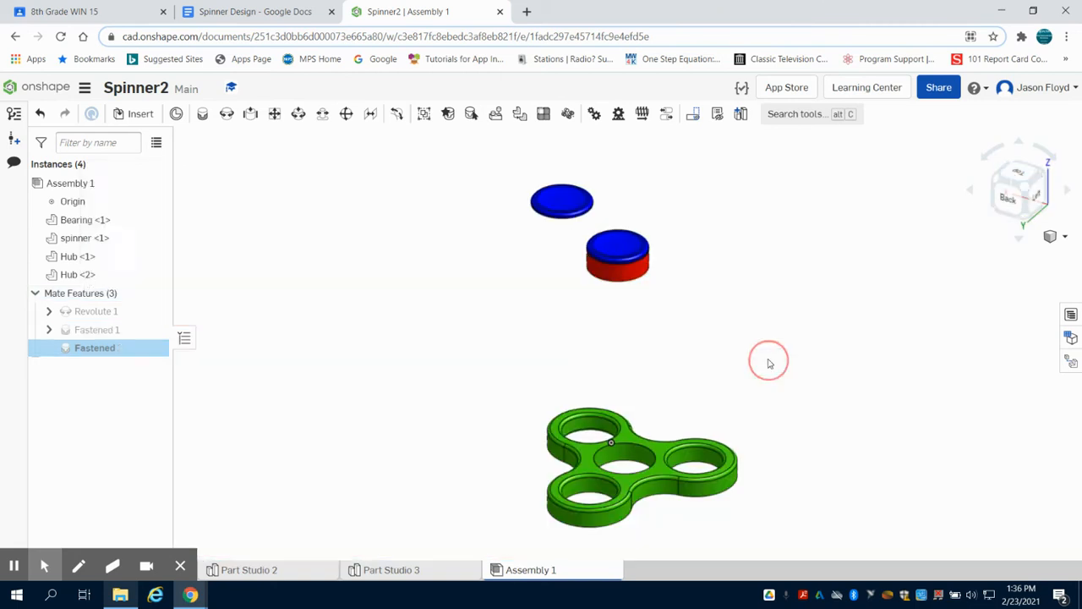
Fasten the remaining hub's stem to the bore on the bearing's underside, flipping the mate's primary axis.
right_drag(683, 193, 736, 141)
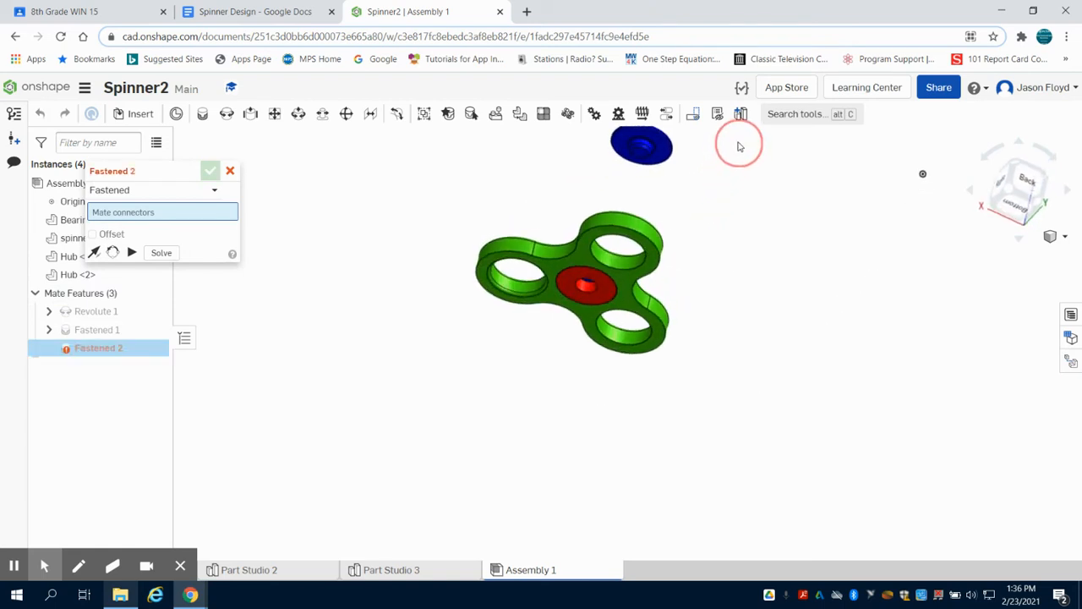
click(587, 290)
scroll(642, 152, up, 5)
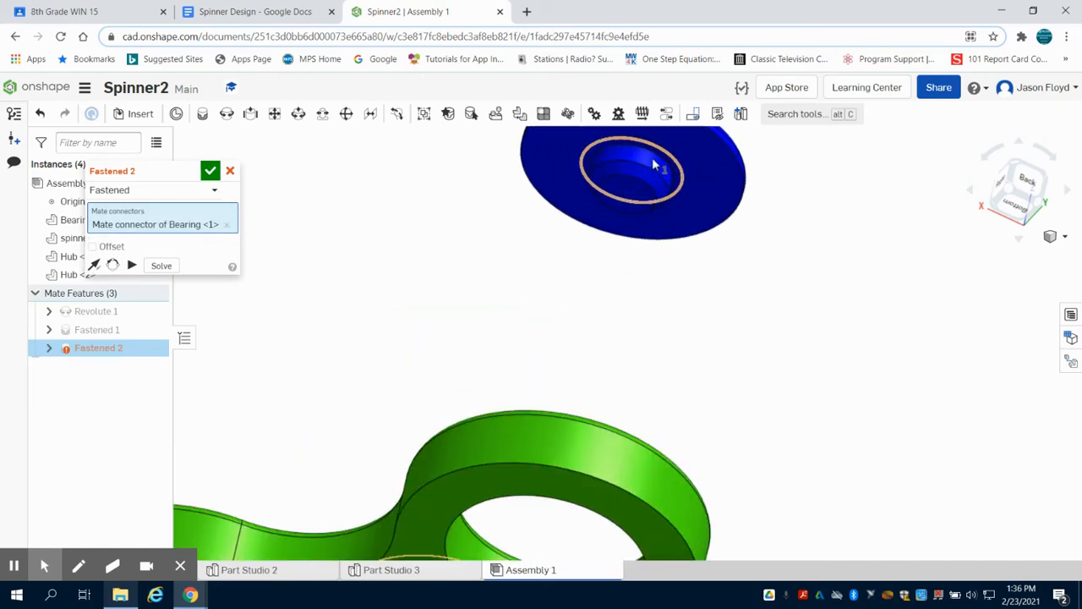
click(652, 158)
scroll(652, 157, down, 3)
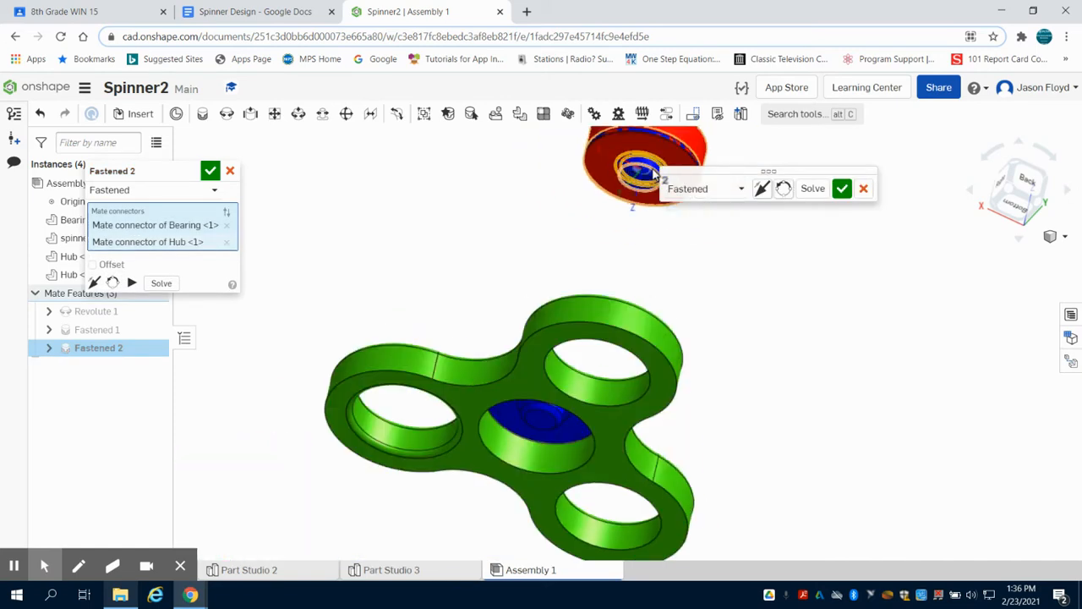
click(760, 191)
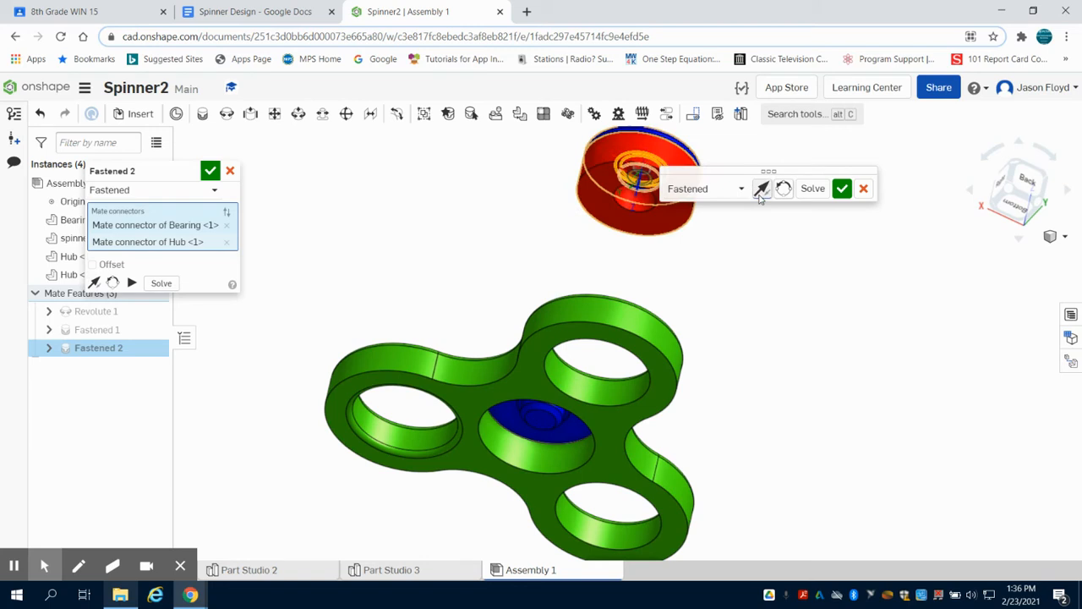
click(842, 189)
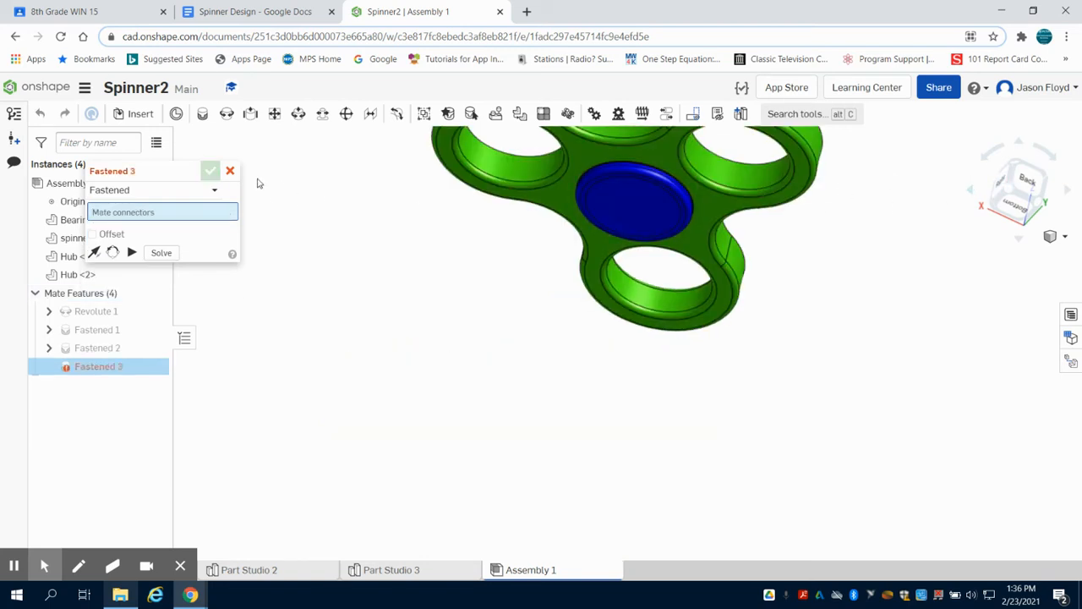
click(231, 172)
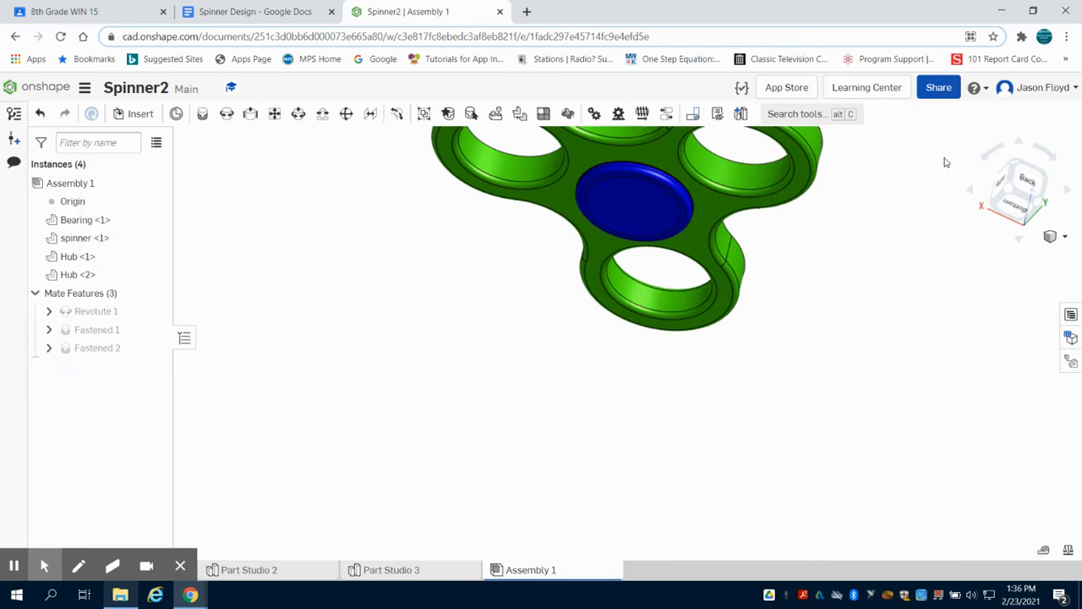
click(1014, 192)
click(1024, 166)
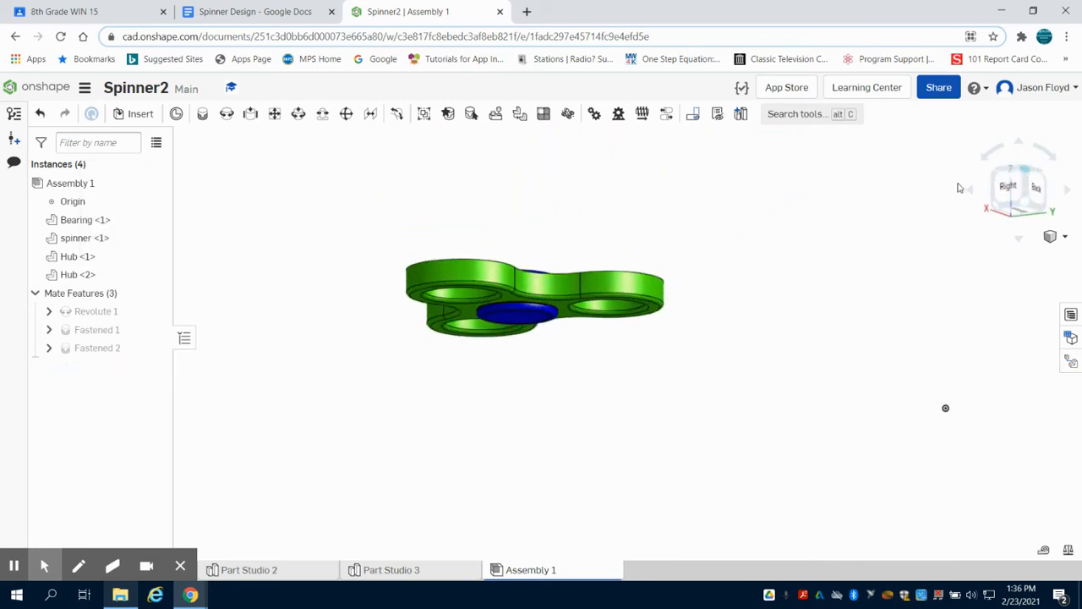
Animate the revolute mate between the spinner and the bearing with Loop playback and 50 steps.
right_click(112, 314)
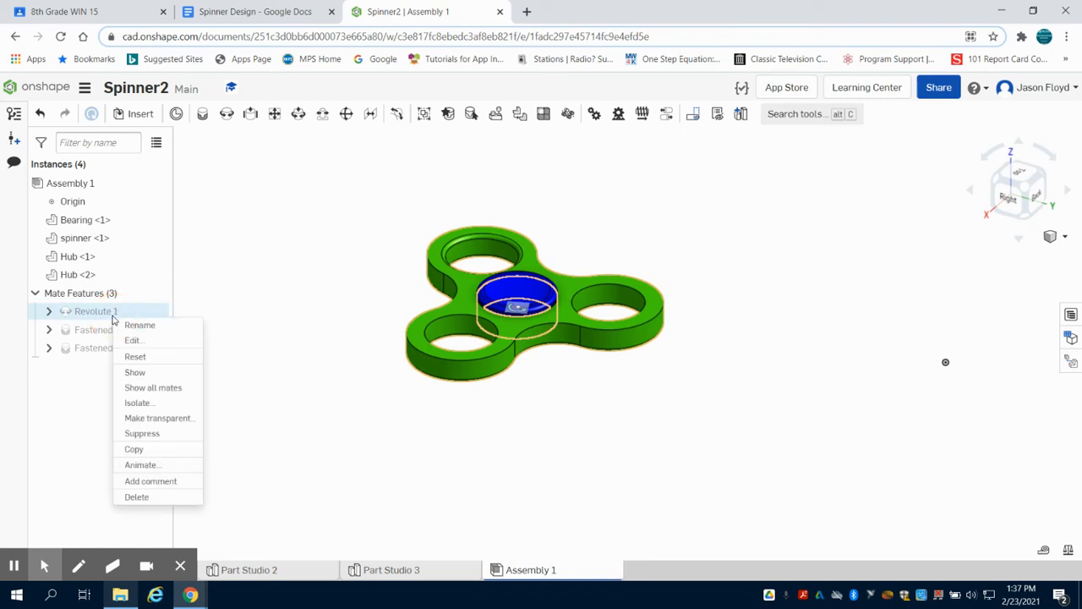
click(140, 465)
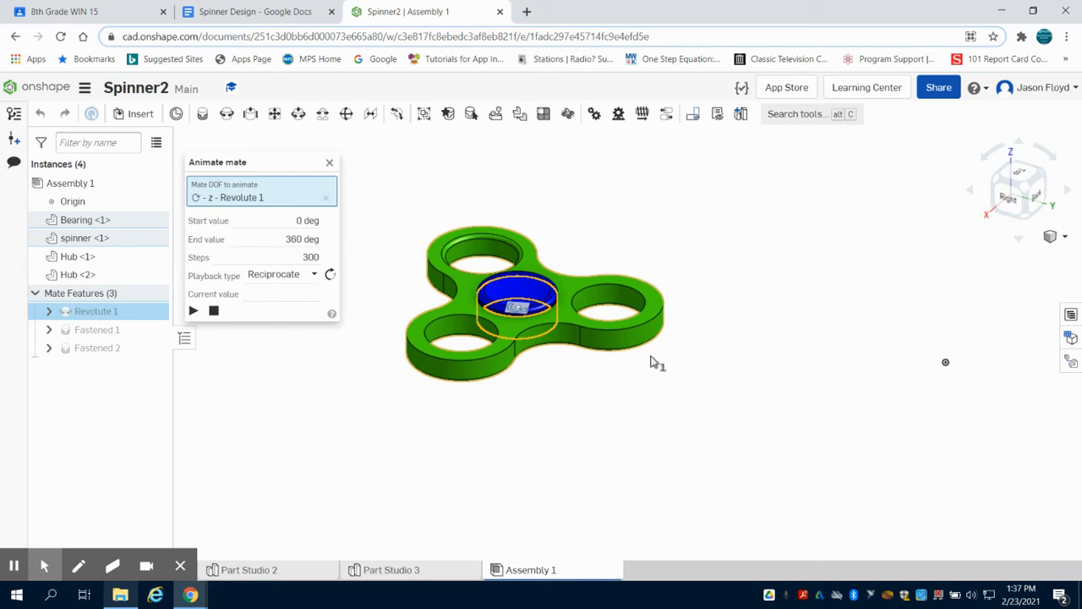
click(312, 256)
click(303, 276)
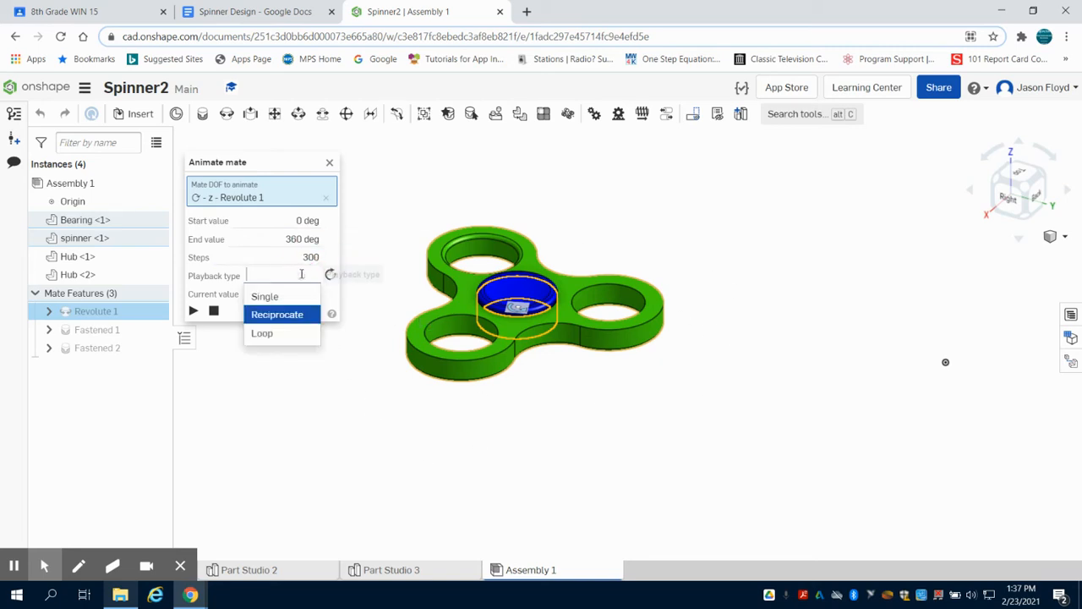
click(291, 334)
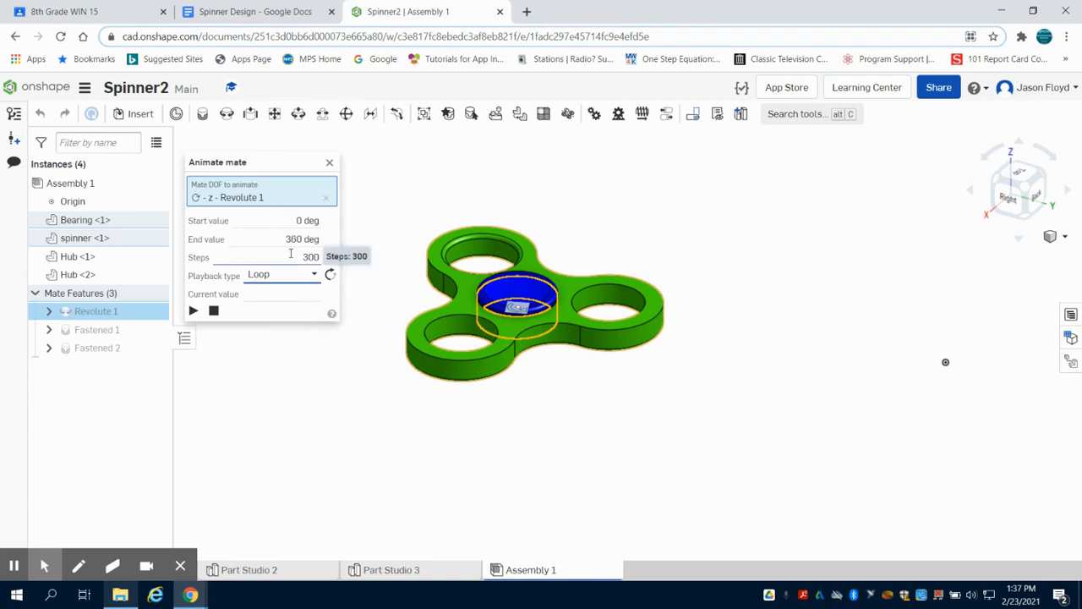
drag(301, 257, 332, 258)
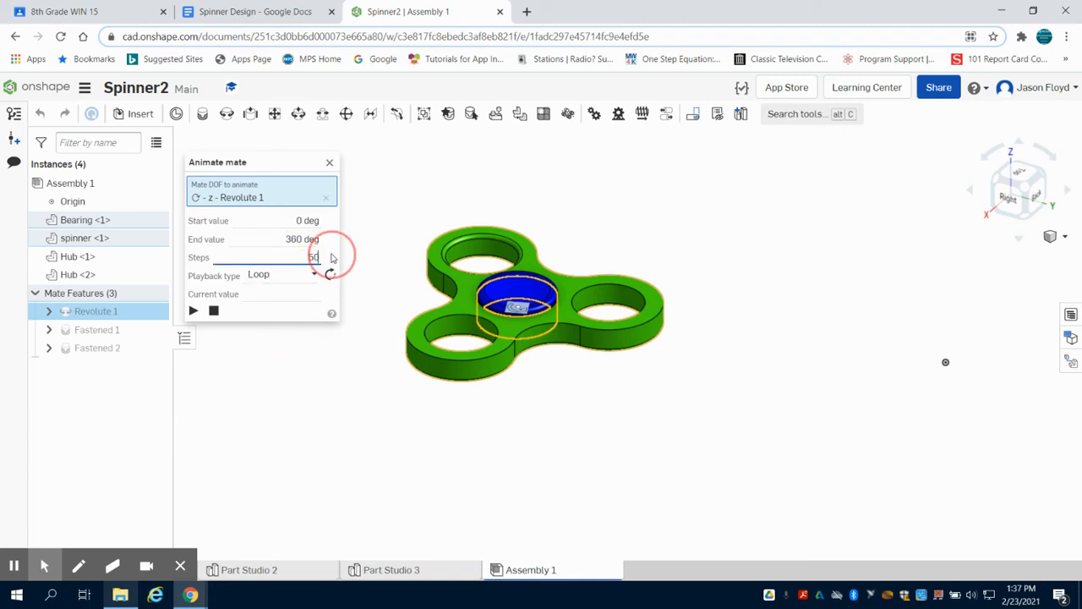
click(193, 311)
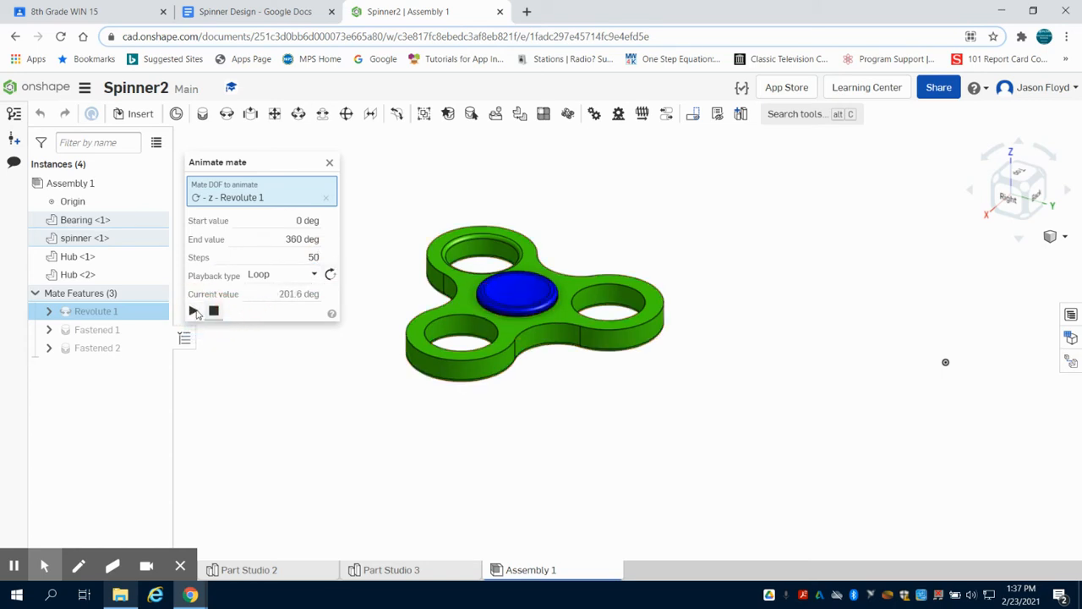
Set the revolute mate's animation to 300 steps and play it again.
double_click(313, 256)
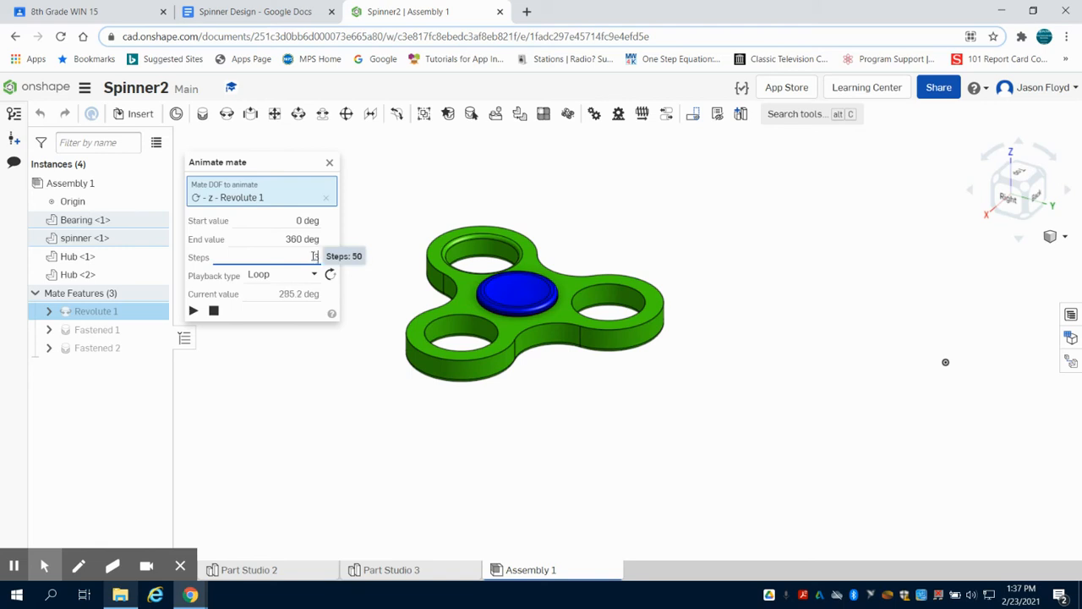
click(192, 316)
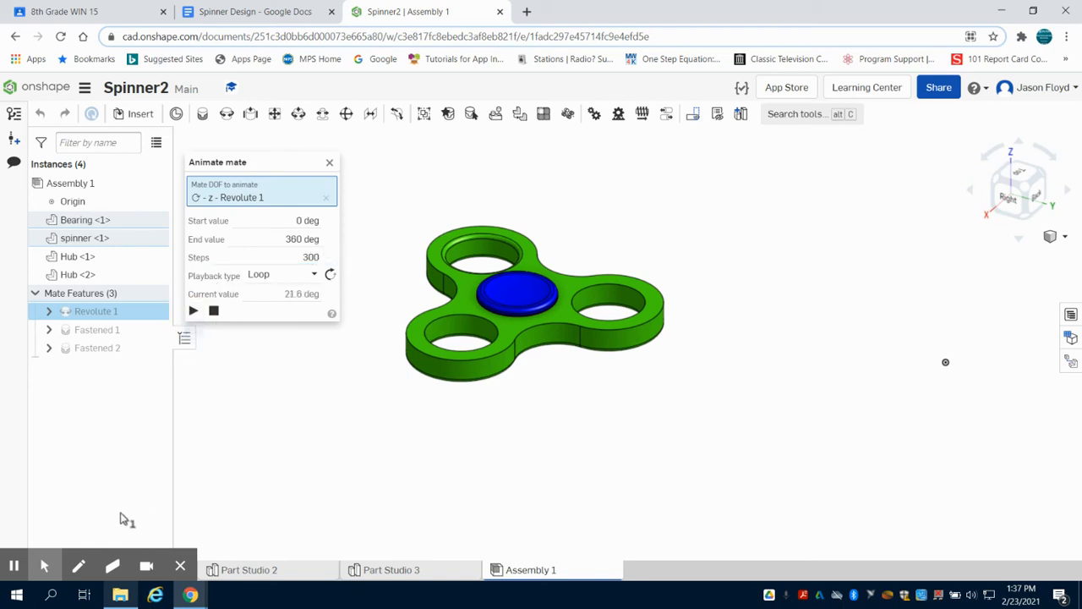
mouse_move(14, 565)
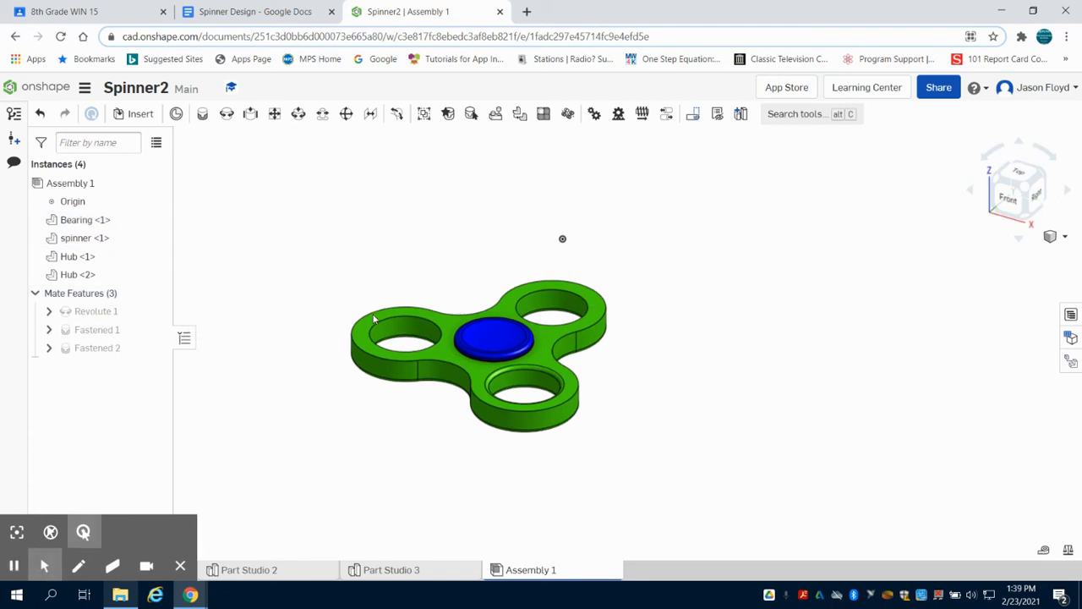
Fix the bearing in place in the assembly and turn the spinner body around it to test the rotation.
click(84, 221)
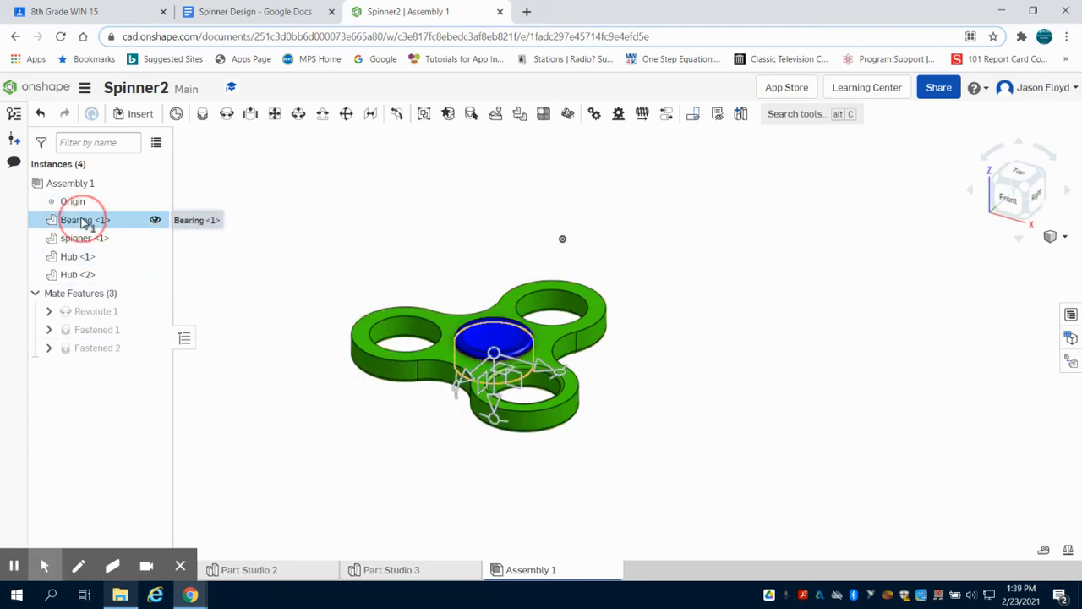
right_click(84, 220)
click(108, 192)
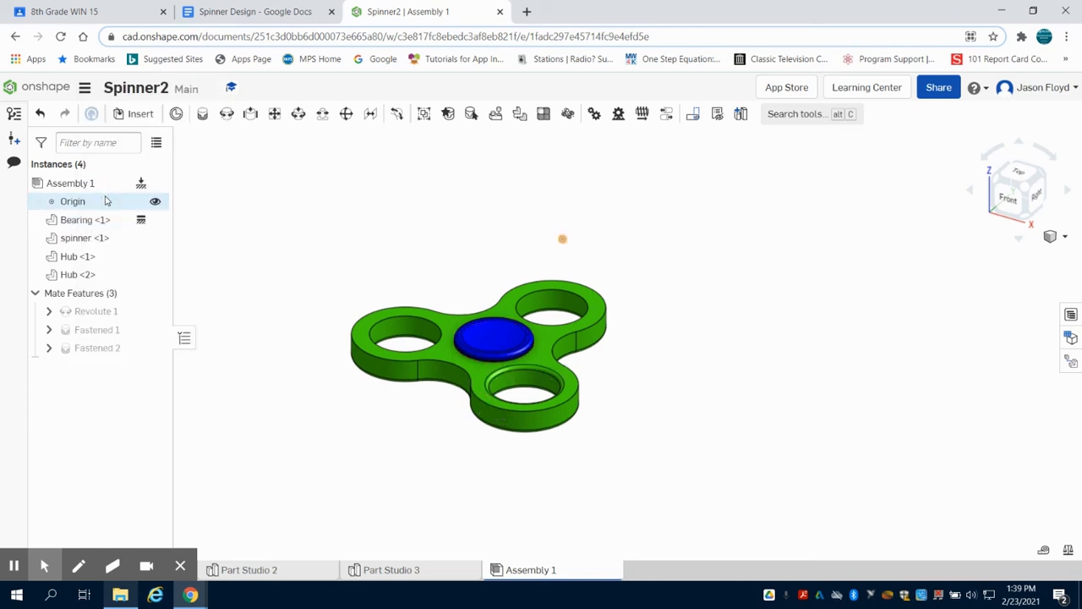
drag(592, 314, 662, 273)
drag(461, 452, 216, 338)
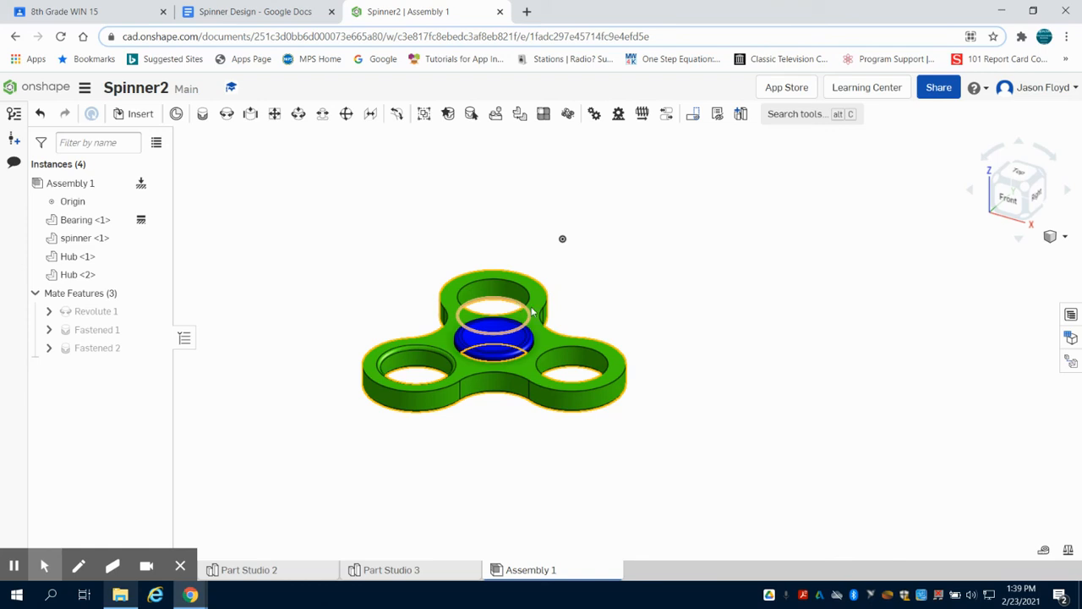
Play the revolute mate's animation around the fixed bearing, using Loop playback and 50 steps.
right_click(86, 314)
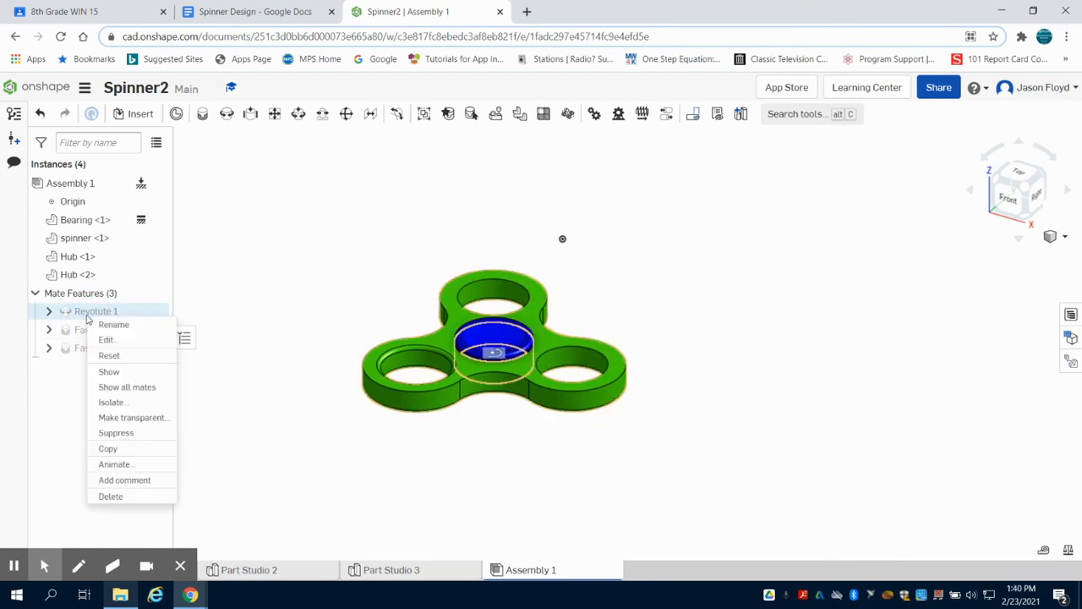
click(142, 465)
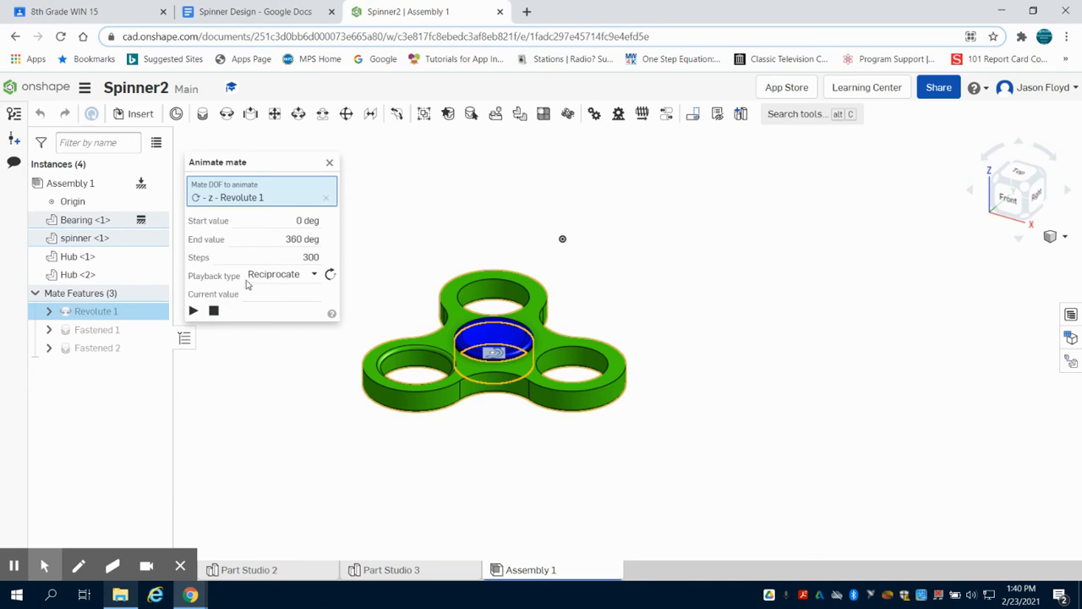
click(282, 274)
click(285, 331)
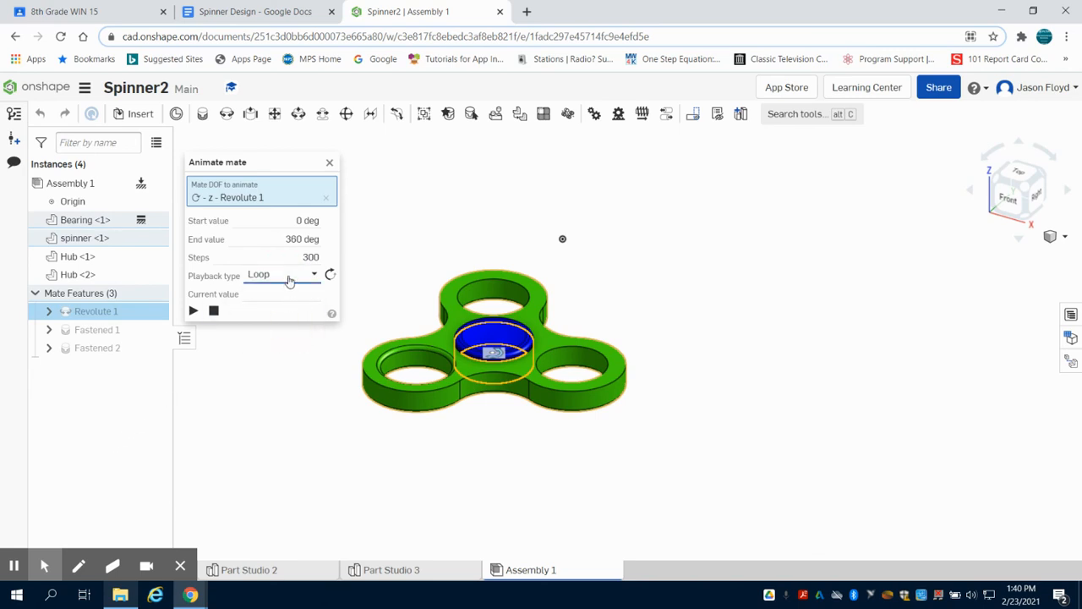
click(287, 259)
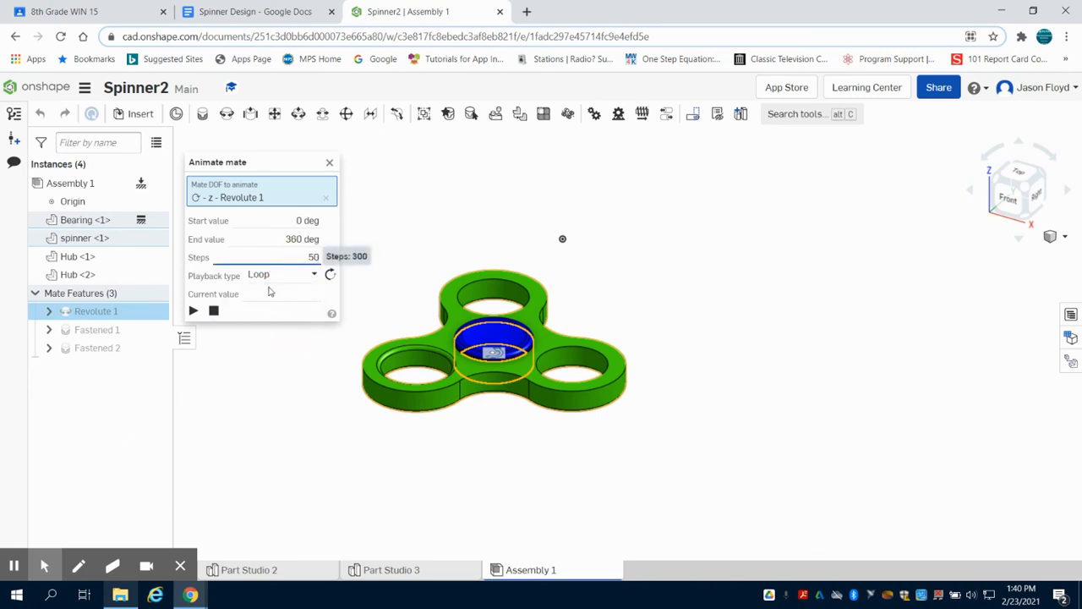
click(193, 310)
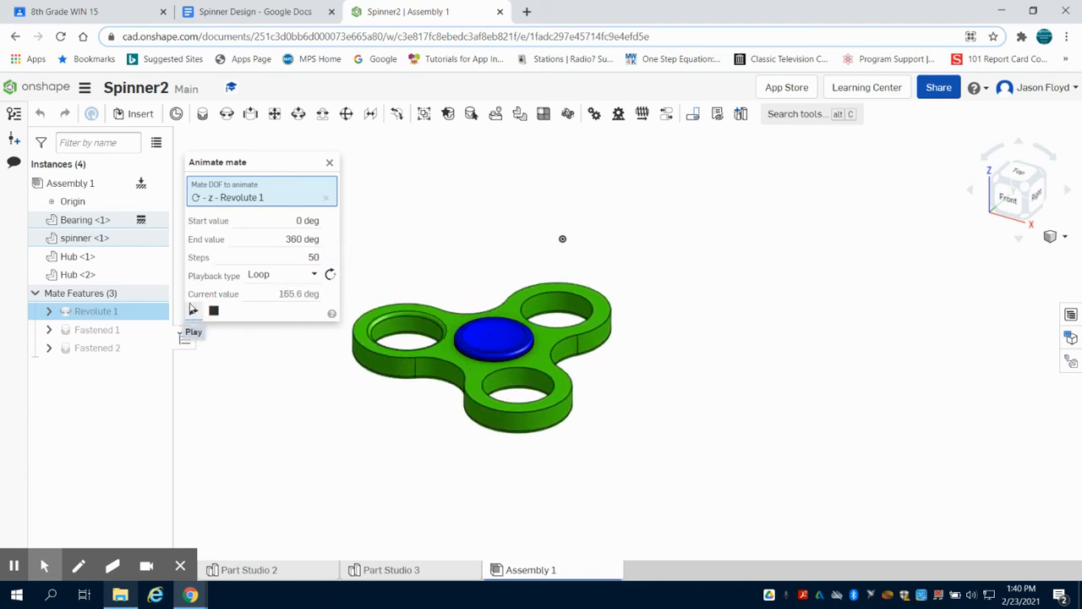
Reverse the playback direction of the revolute mate's animation and set its steps to 25.
click(330, 275)
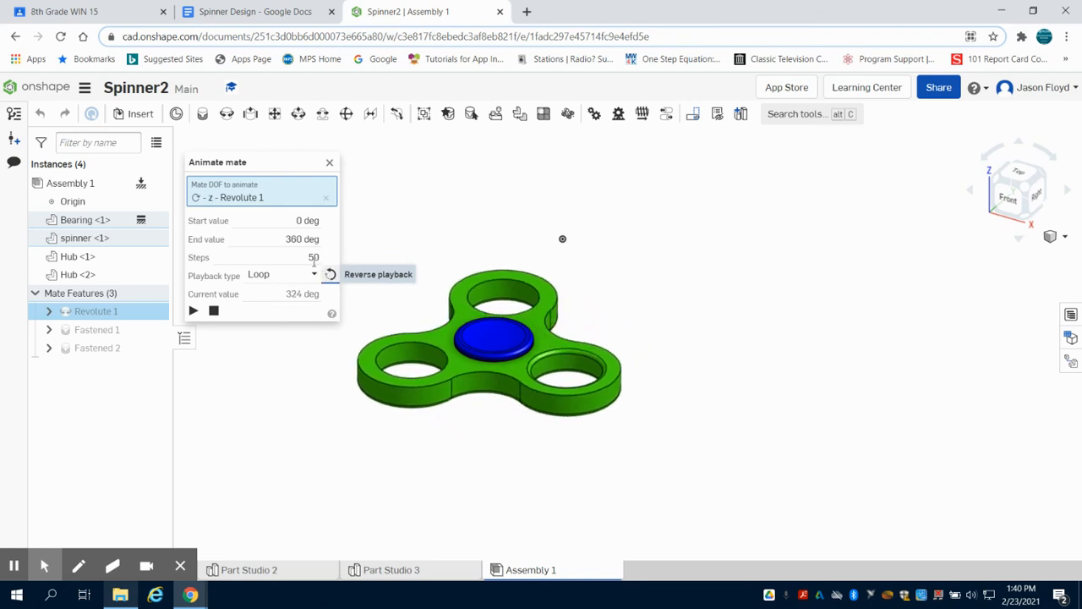
click(313, 259)
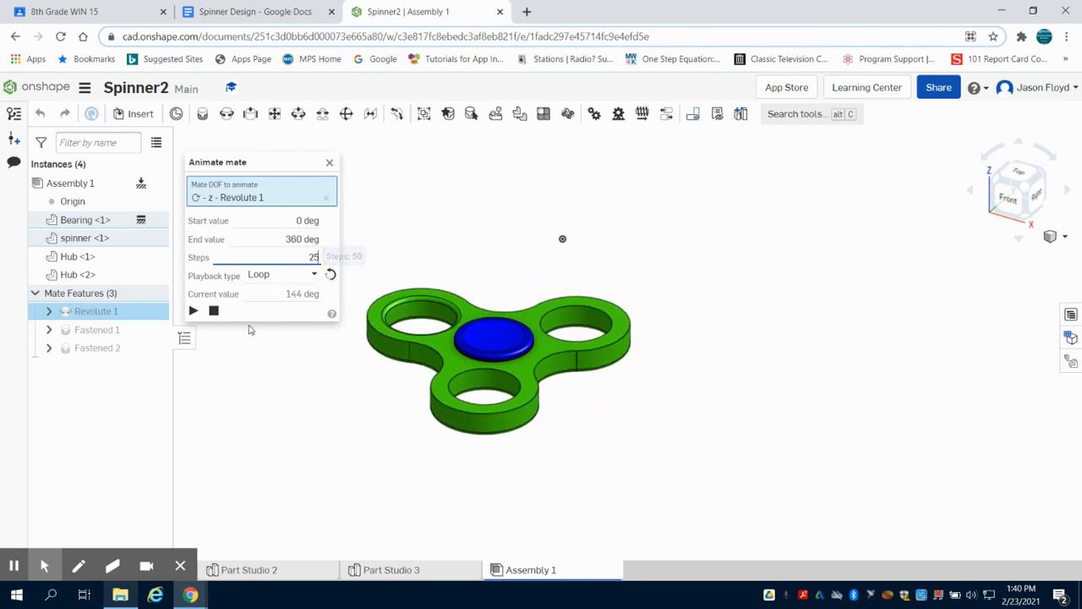
click(276, 358)
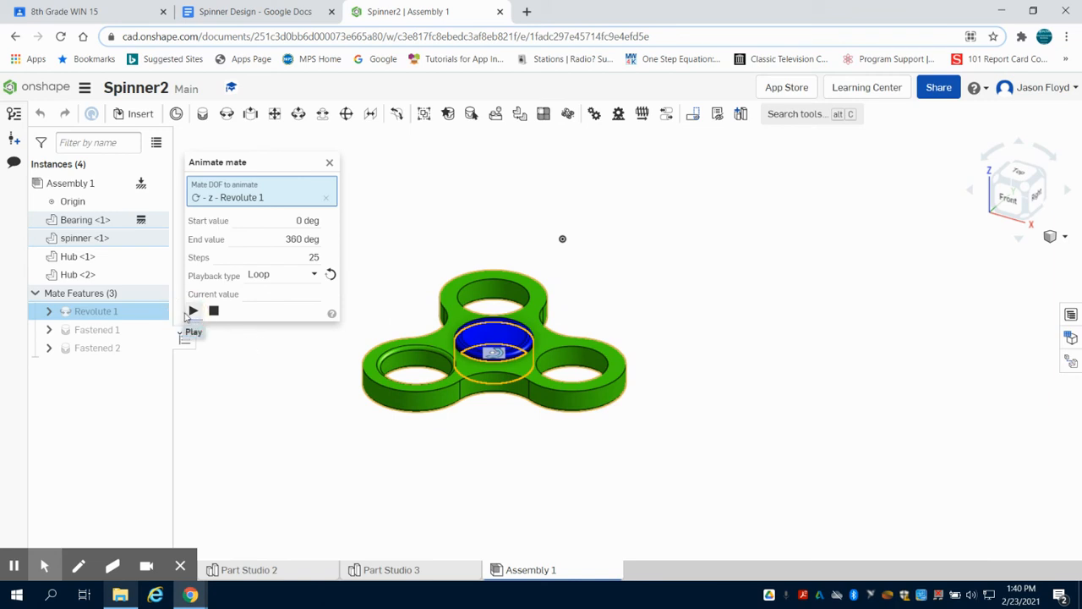